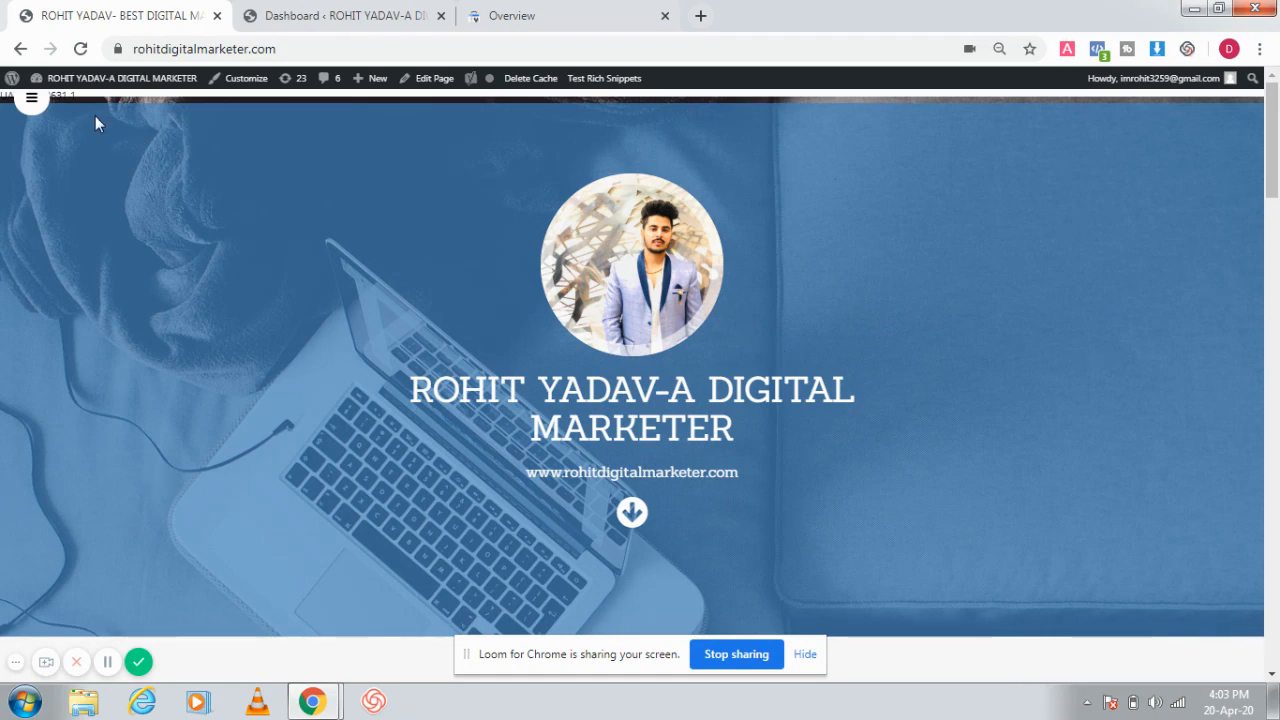
Open the website's Blogs page and look through its published posts.
{"action": "left_click", "coordinate": [30, 102]}
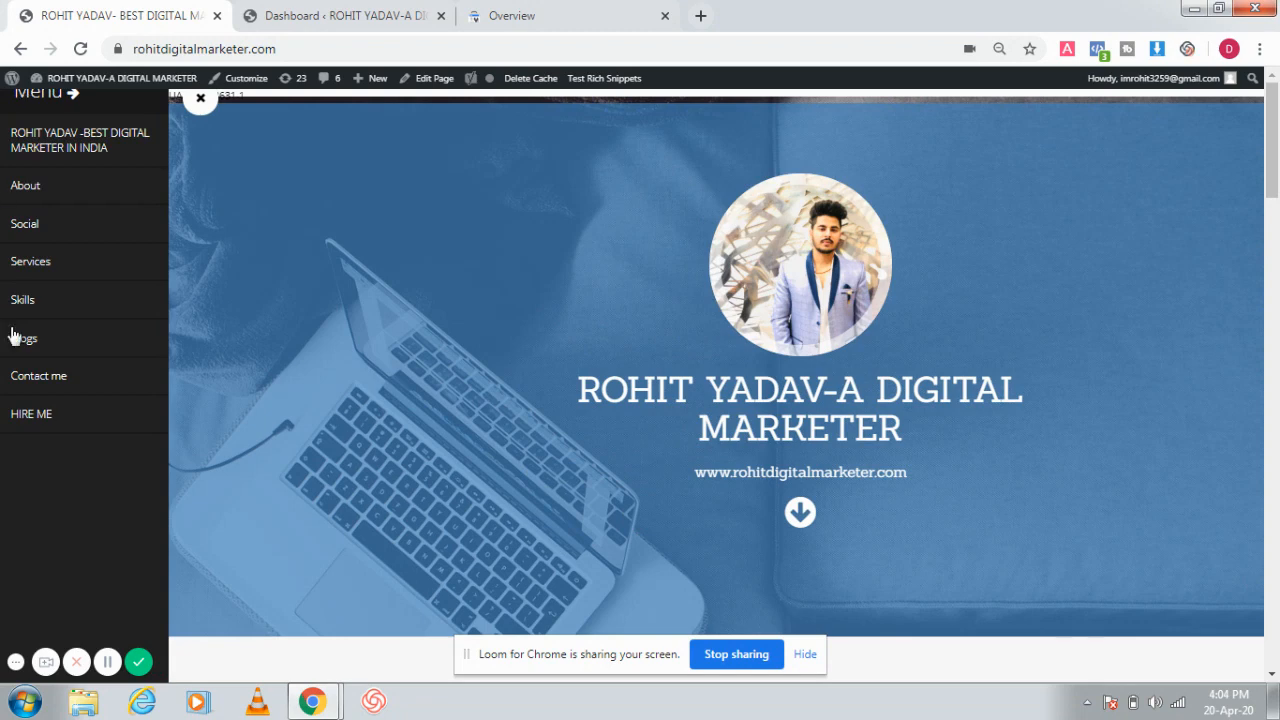
{"action": "left_click", "coordinate": [46, 350]}
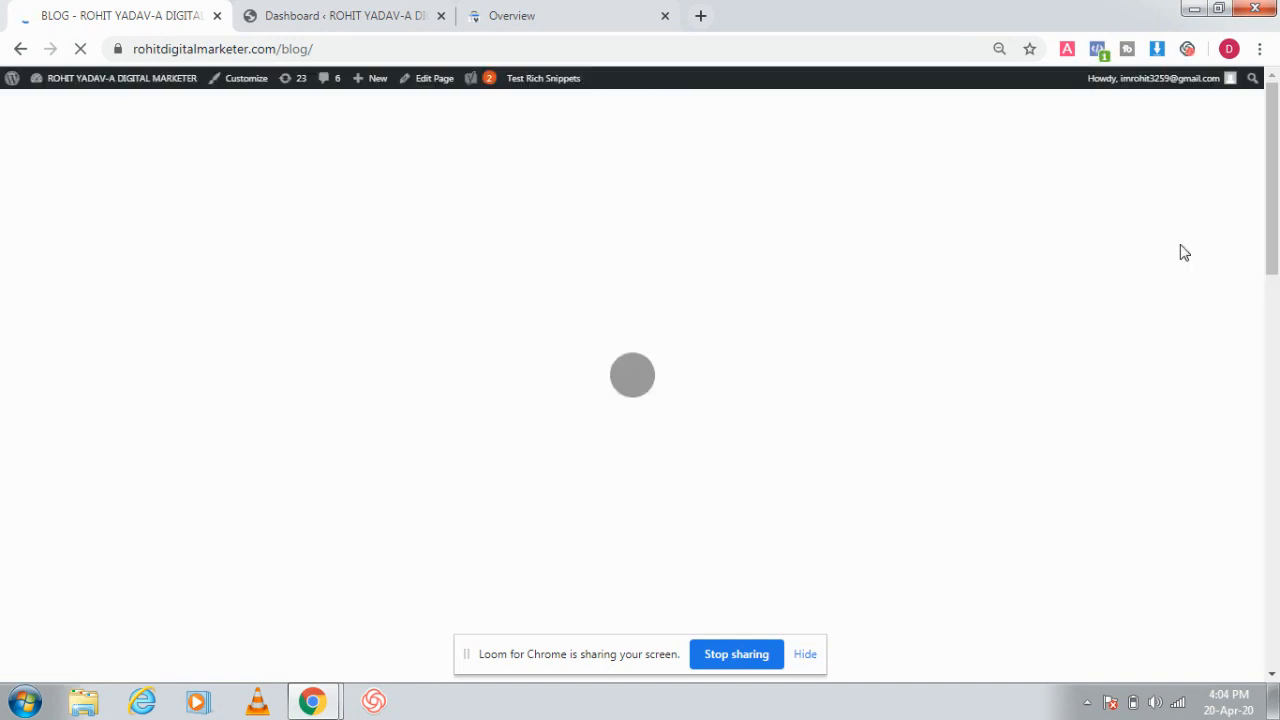
{"action": "left_click_drag", "start_coordinate": [1277, 212], "coordinate": [1278, 360]}
{"action": "scroll", "coordinate": [1278, 360], "scroll_direction": "down", "scroll_amount": 3}
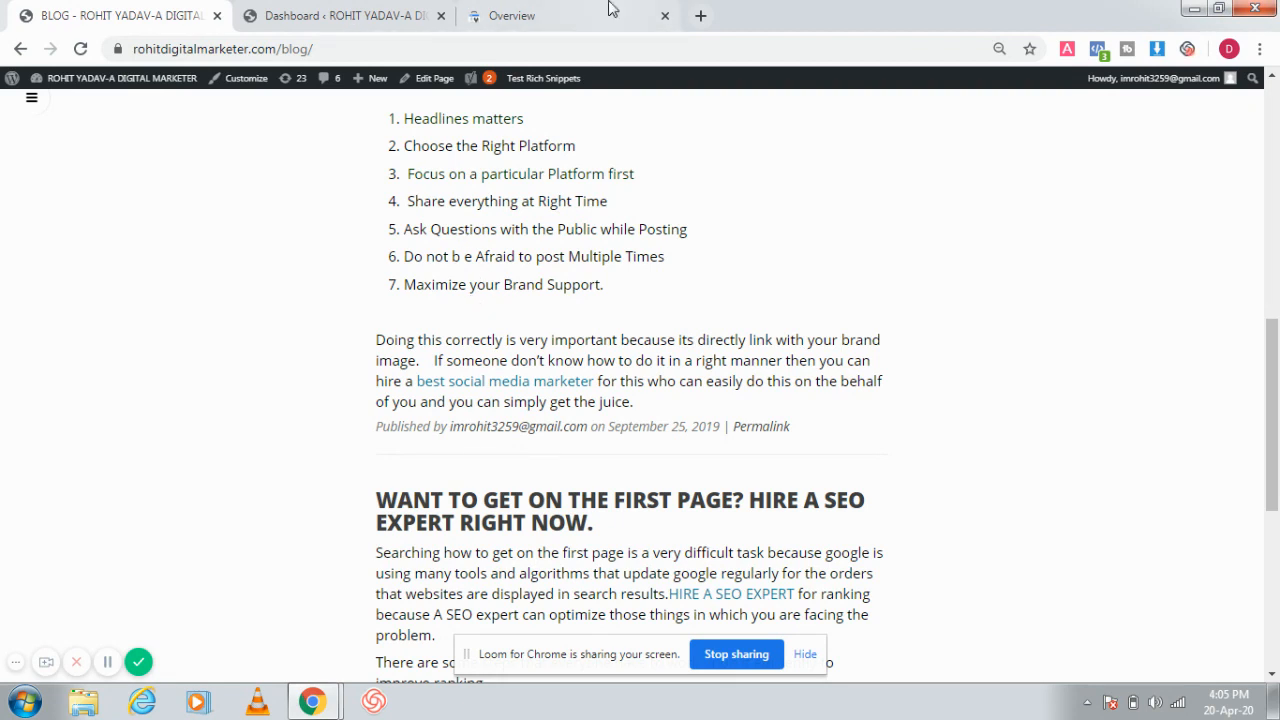
Switch to Google Search Console and start adding a new property.
{"action": "left_click", "coordinate": [535, 12]}
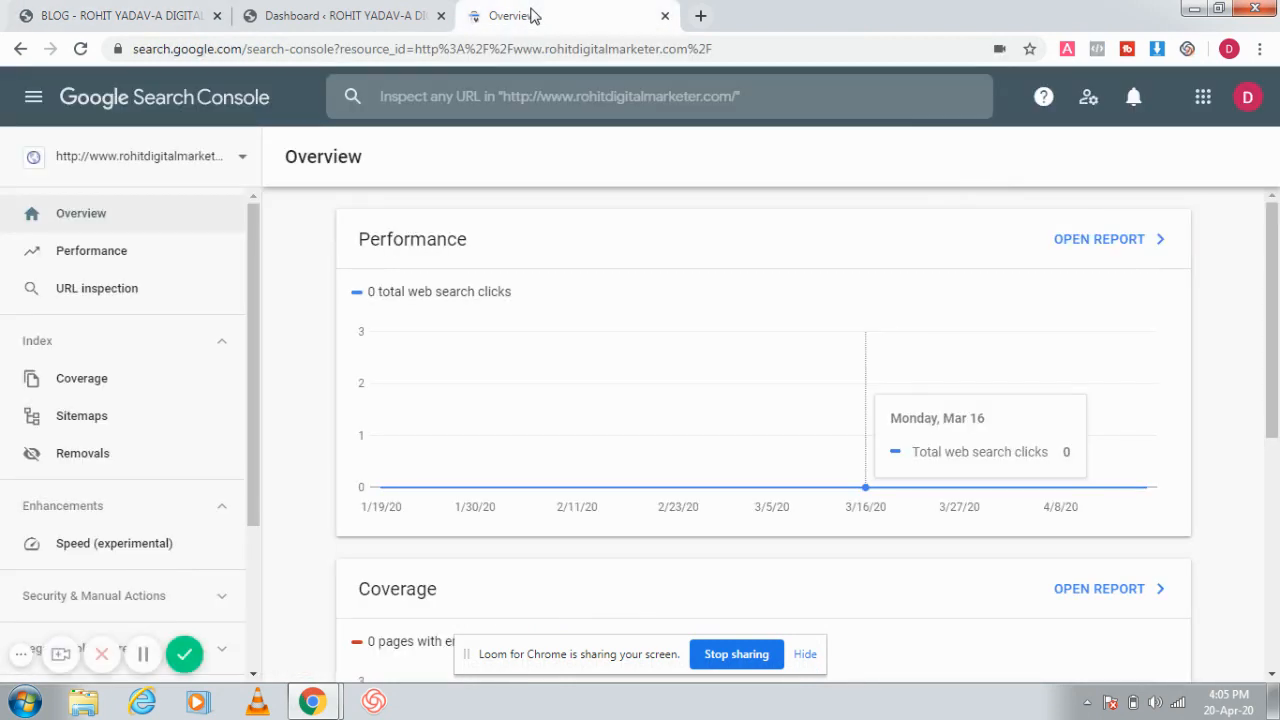
{"action": "left_click", "coordinate": [245, 163]}
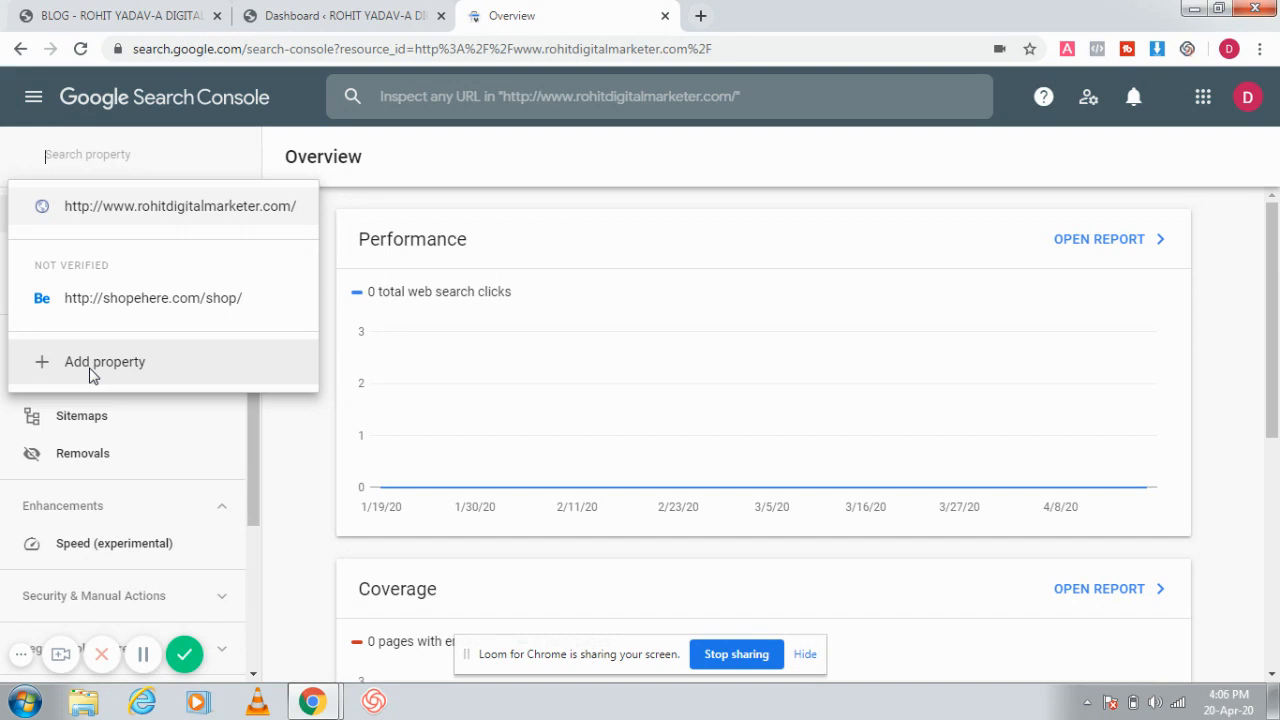
{"action": "left_click", "coordinate": [671, 360]}
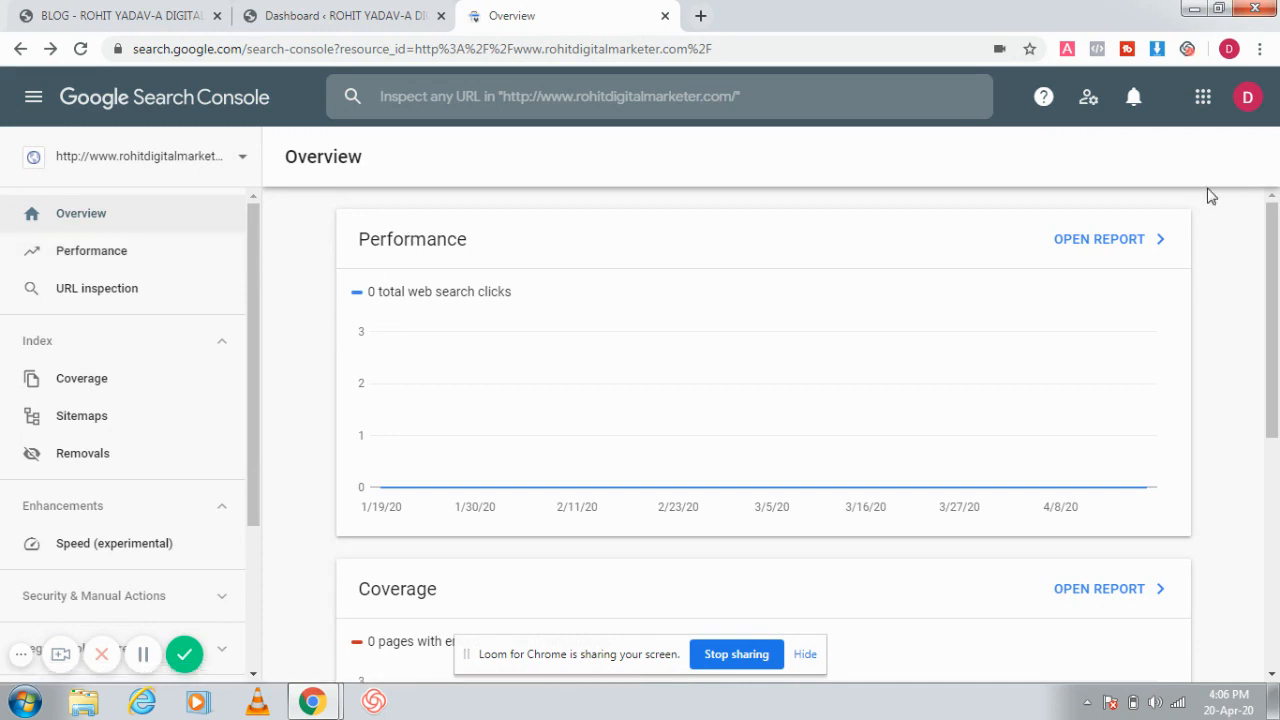
{"action": "mouse_move", "coordinate": [1274, 271]}
{"action": "left_mouse_down"}
{"action": "mouse_move", "coordinate": [1275, 562]}
{"action": "mouse_move", "coordinate": [1273, 286]}
{"action": "left_mouse_up"}
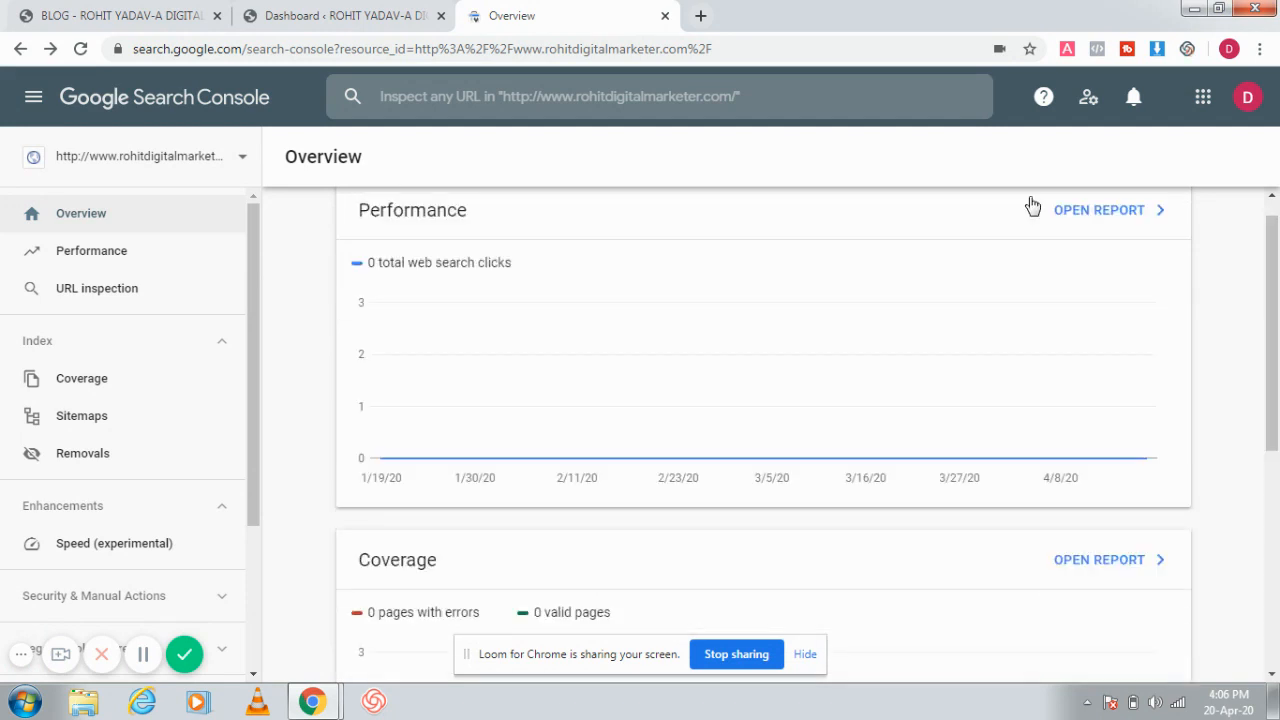
{"action": "left_click", "coordinate": [242, 158]}
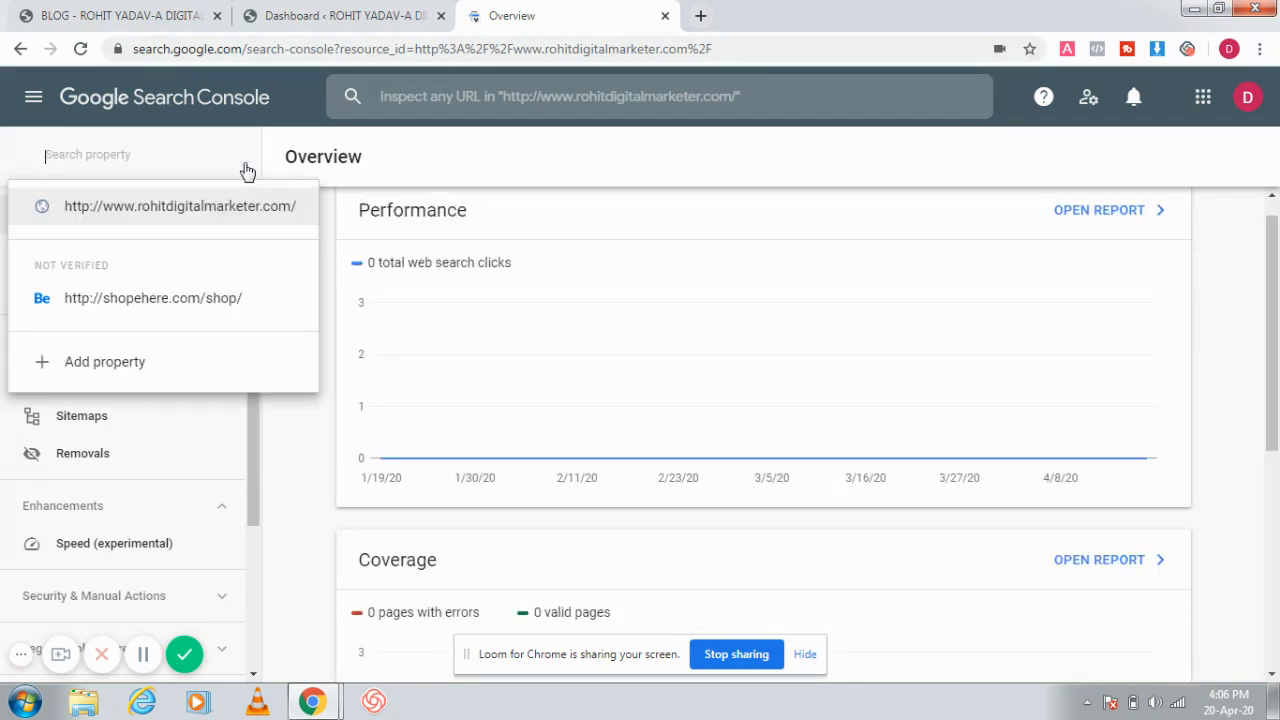
{"action": "left_click", "coordinate": [108, 362]}
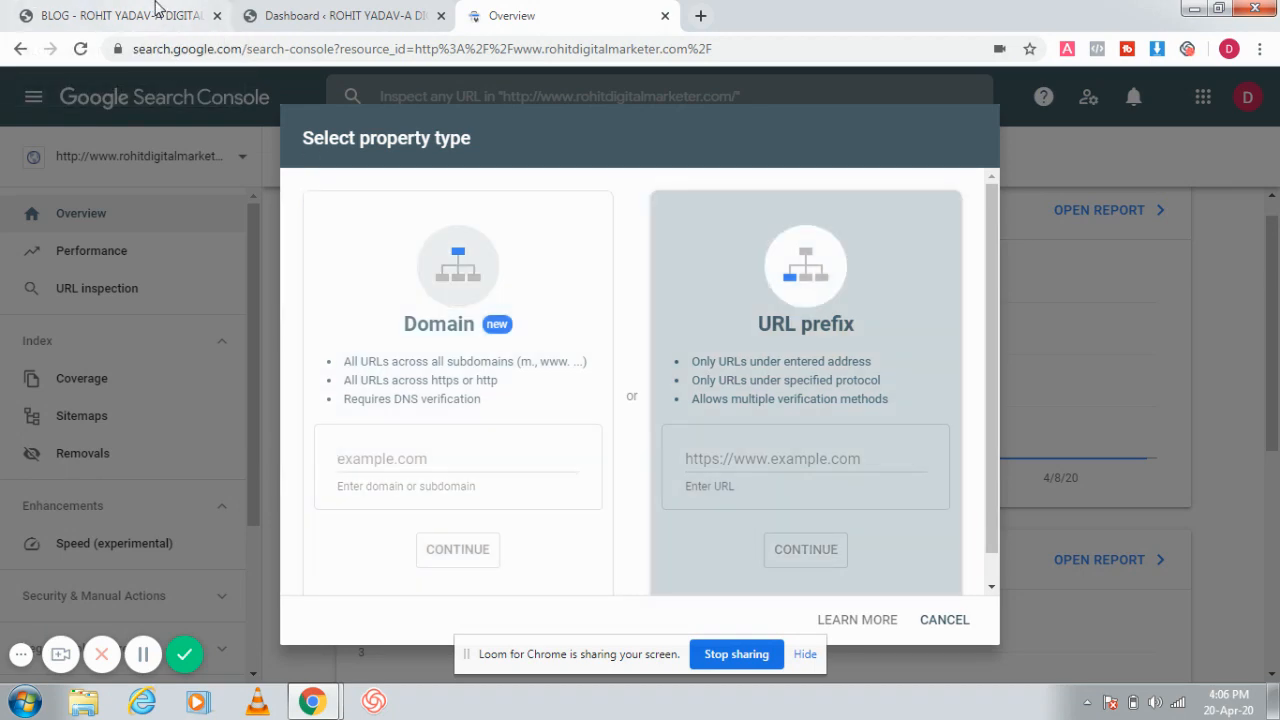
Return to the home page of the digital marketer website and copy its web address.
{"action": "left_click", "coordinate": [117, 14]}
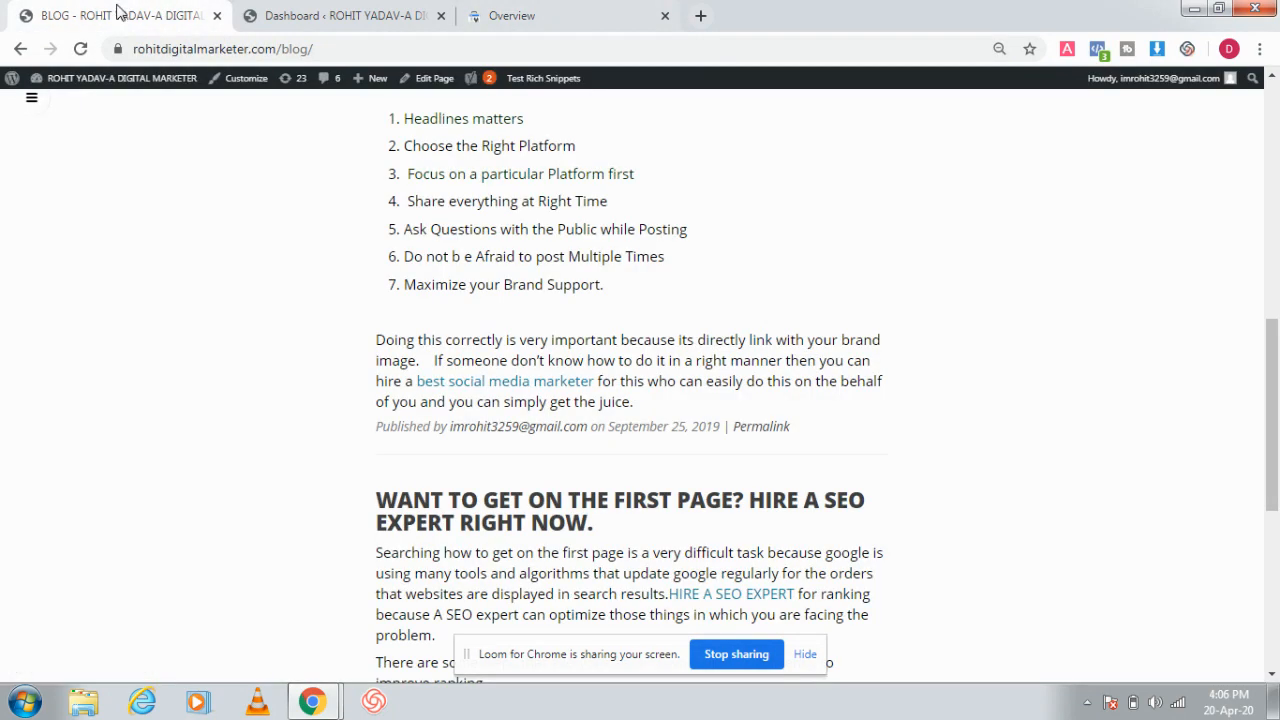
{"action": "left_click", "coordinate": [16, 50]}
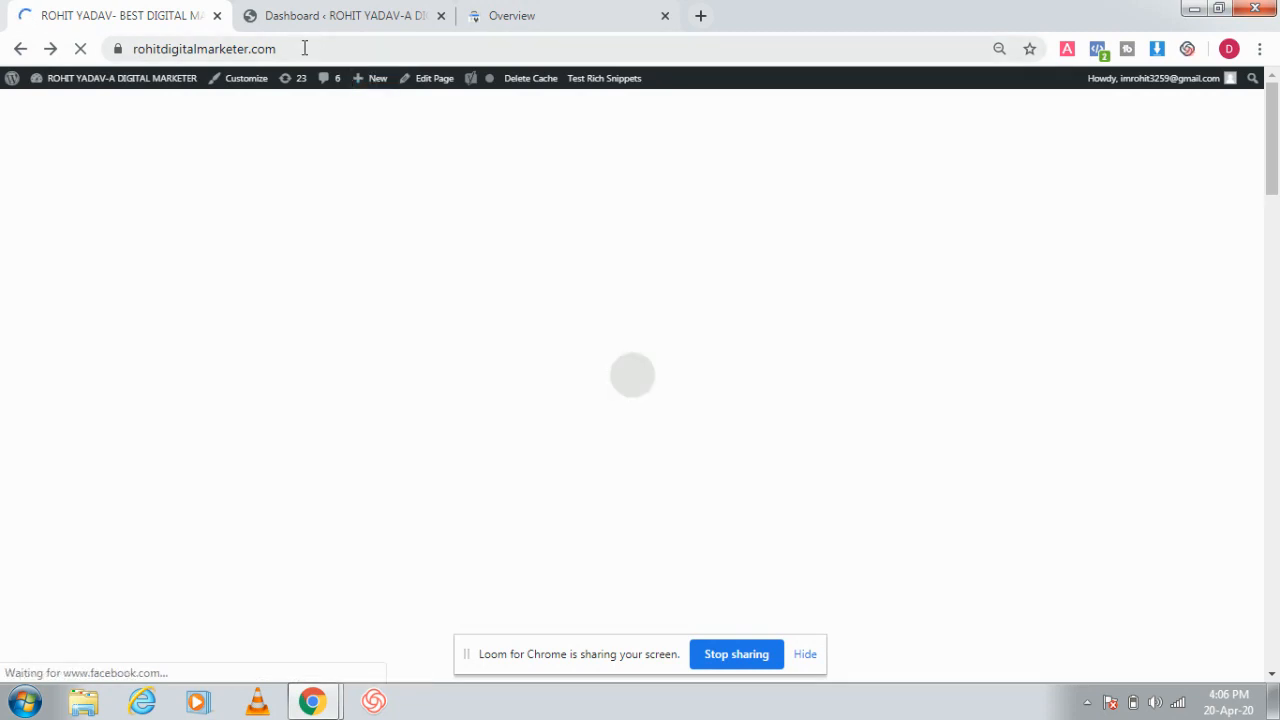
{"action": "left_click", "coordinate": [304, 47]}
{"action": "key", "text": "ctrl+c"}
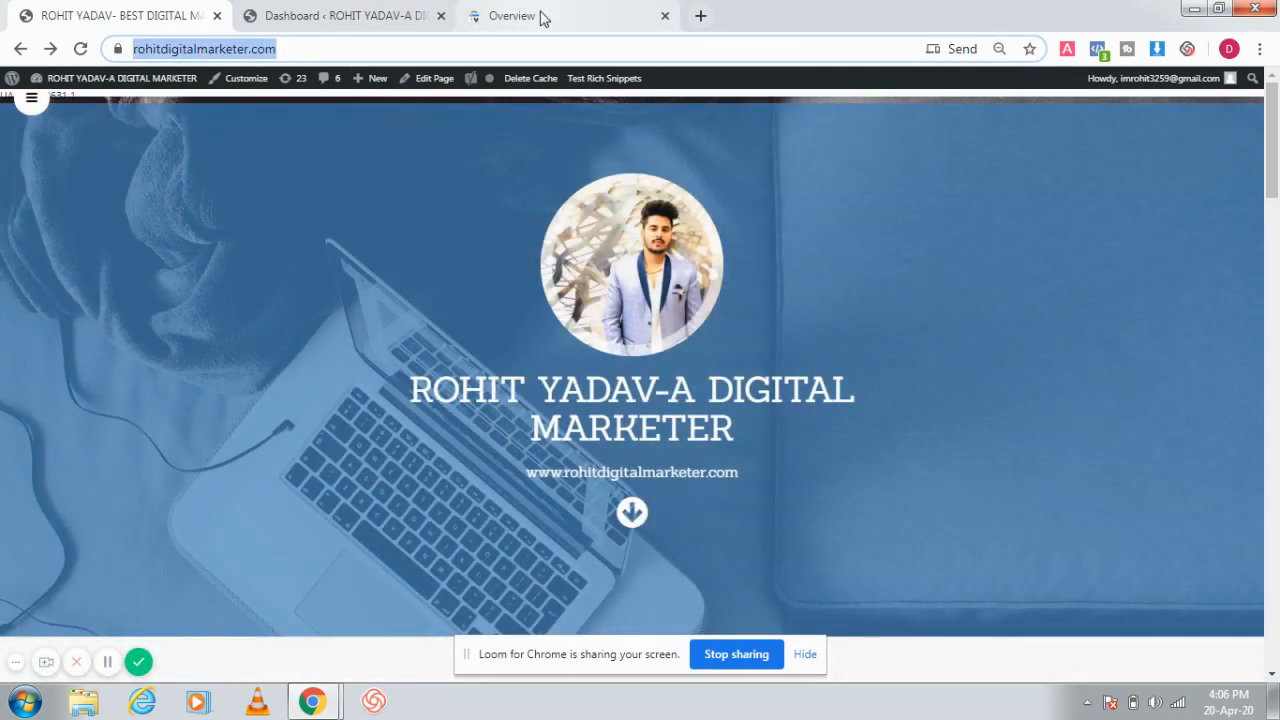
Add the copied home page address as a URL prefix property in Search Console.
{"action": "left_click", "coordinate": [544, 16]}
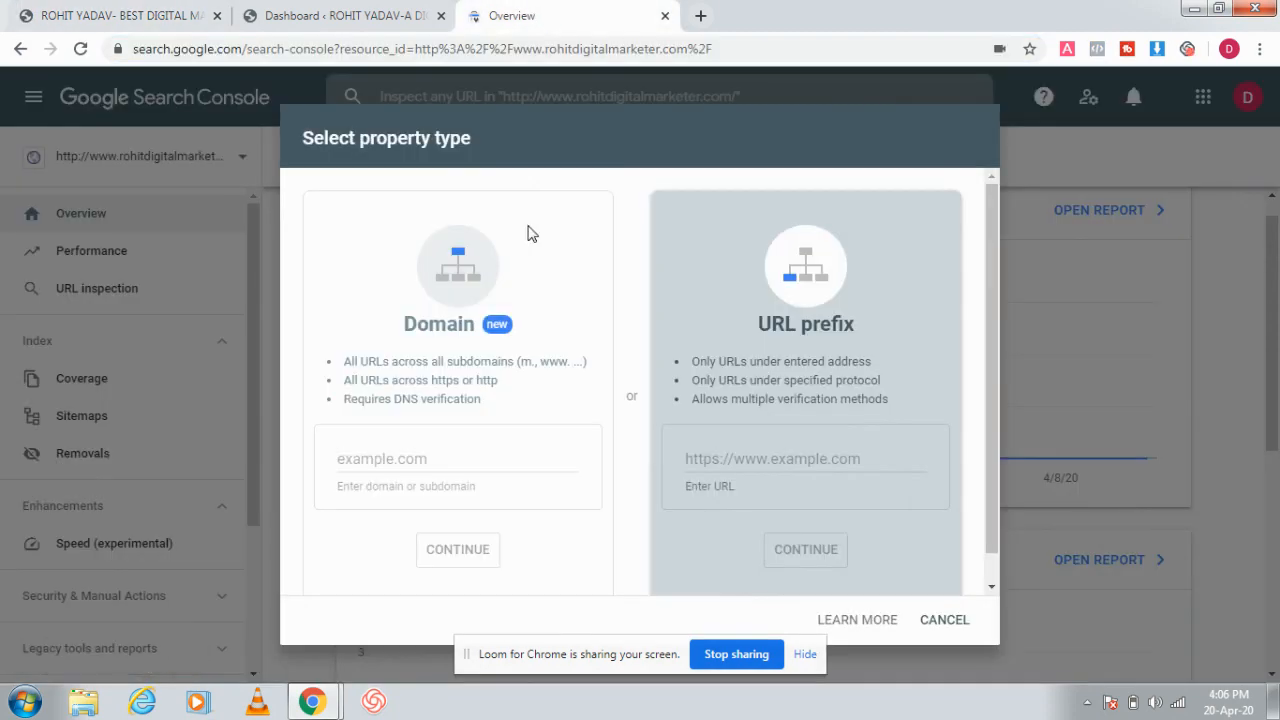
{"action": "left_click", "coordinate": [724, 463]}
{"action": "key", "text": "ctrl+v"}
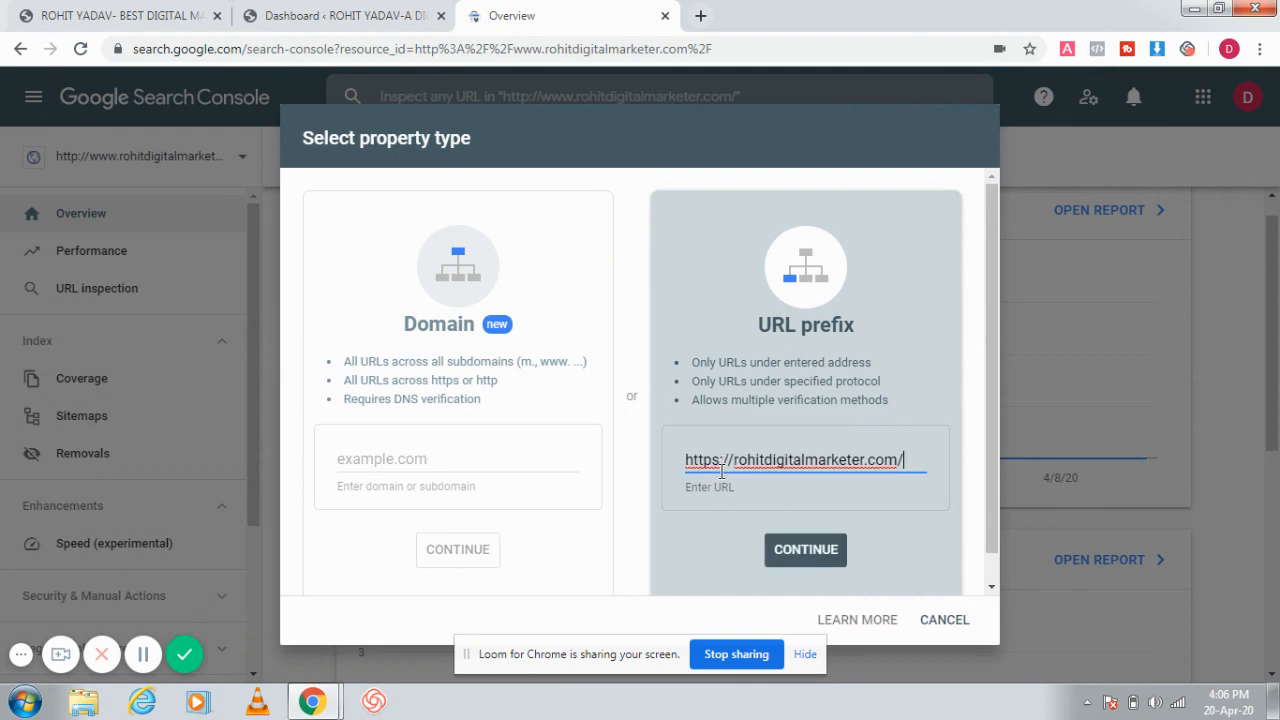
{"action": "left_click", "coordinate": [803, 552]}
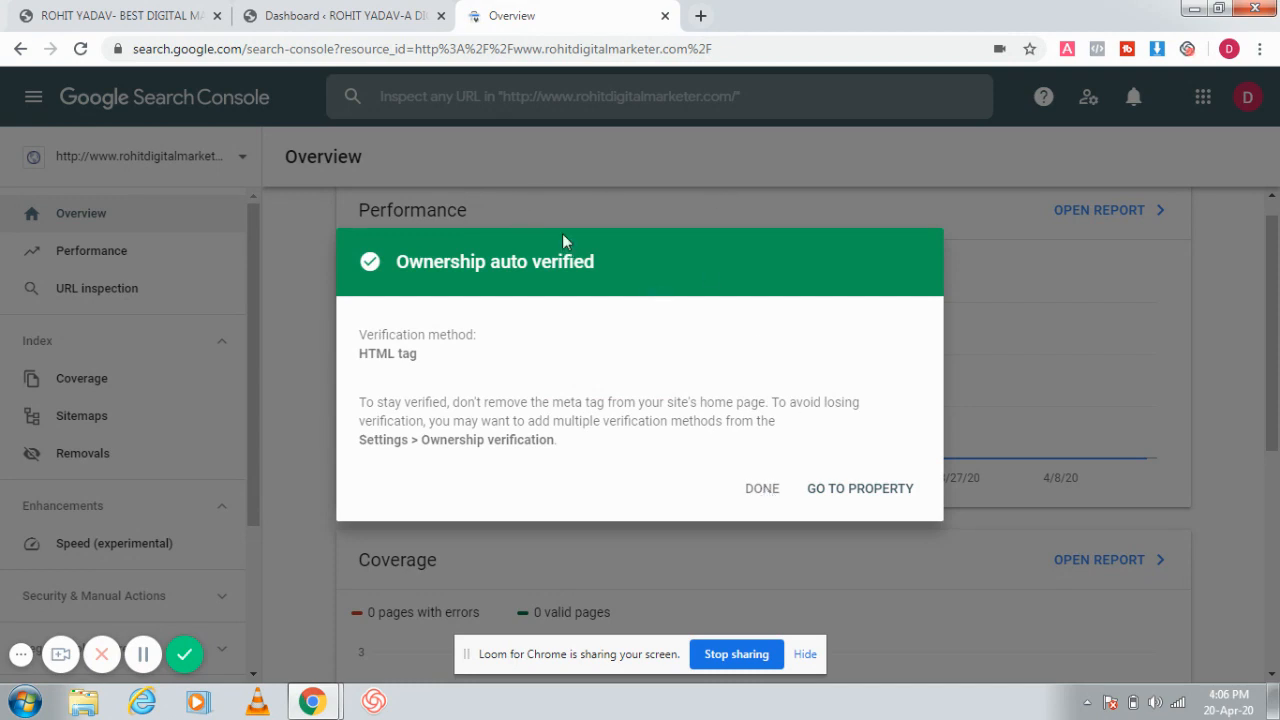
Open metropoliscoder.com in a new browser tab and copy its web address.
{"action": "left_click", "coordinate": [701, 15]}
{"action": "type", "text": "metr"}
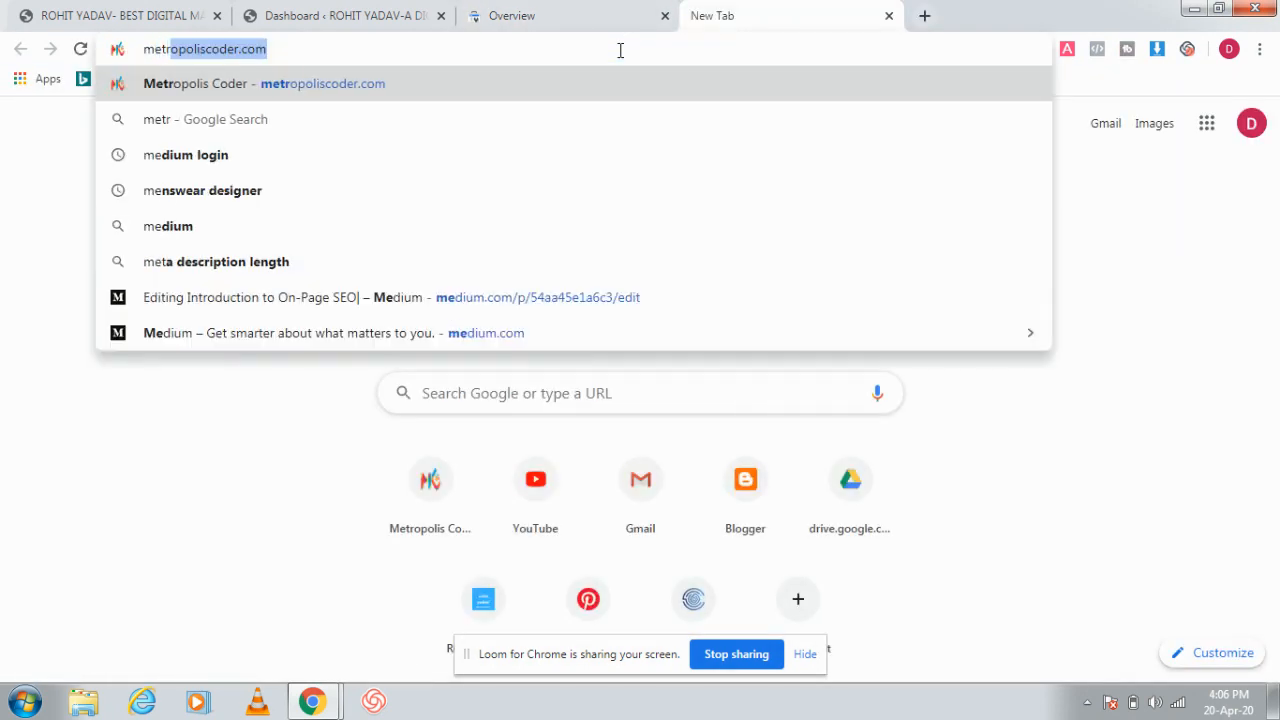
{"action": "type", "text": "opolis"}
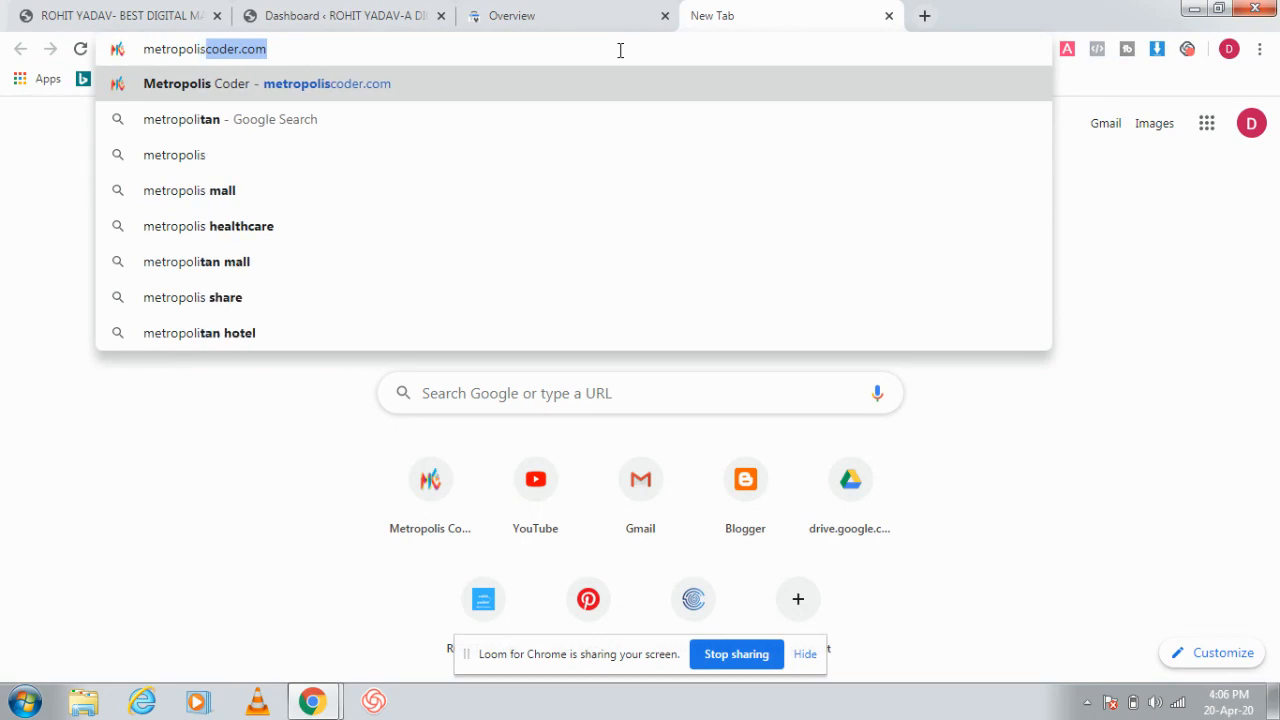
{"action": "type", "text": "coder.com"}
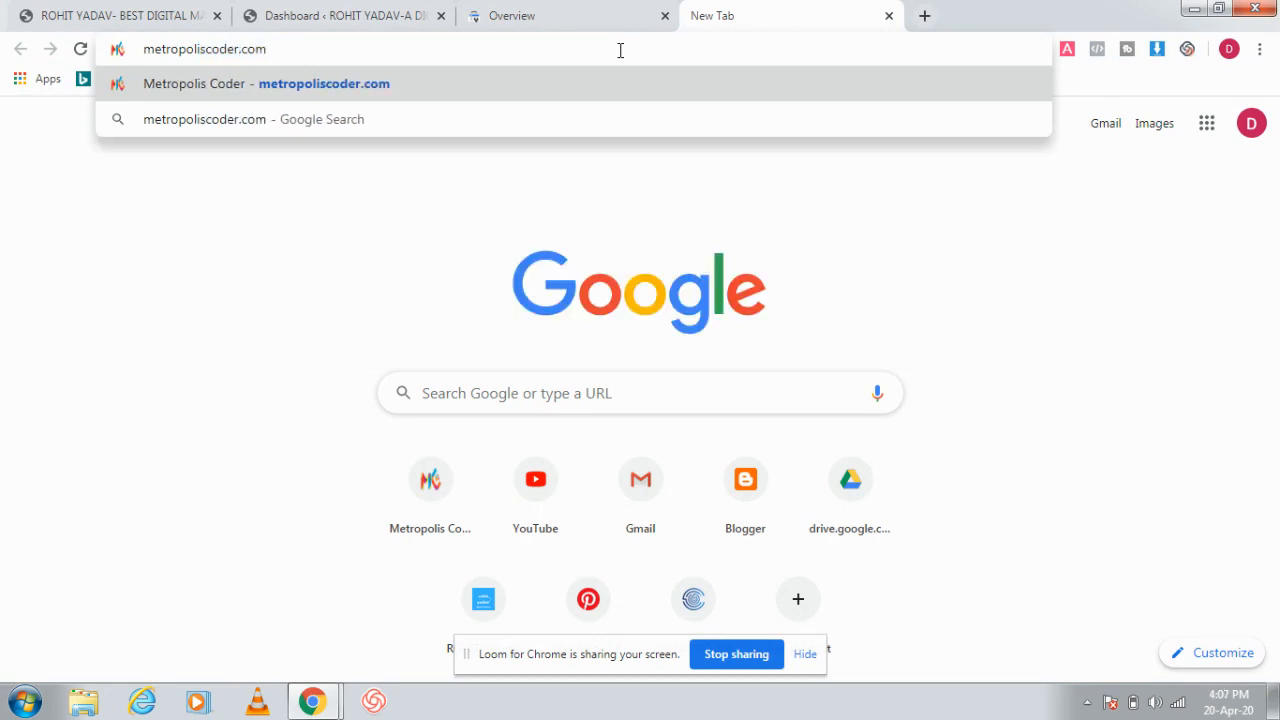
{"action": "key", "text": "Return"}
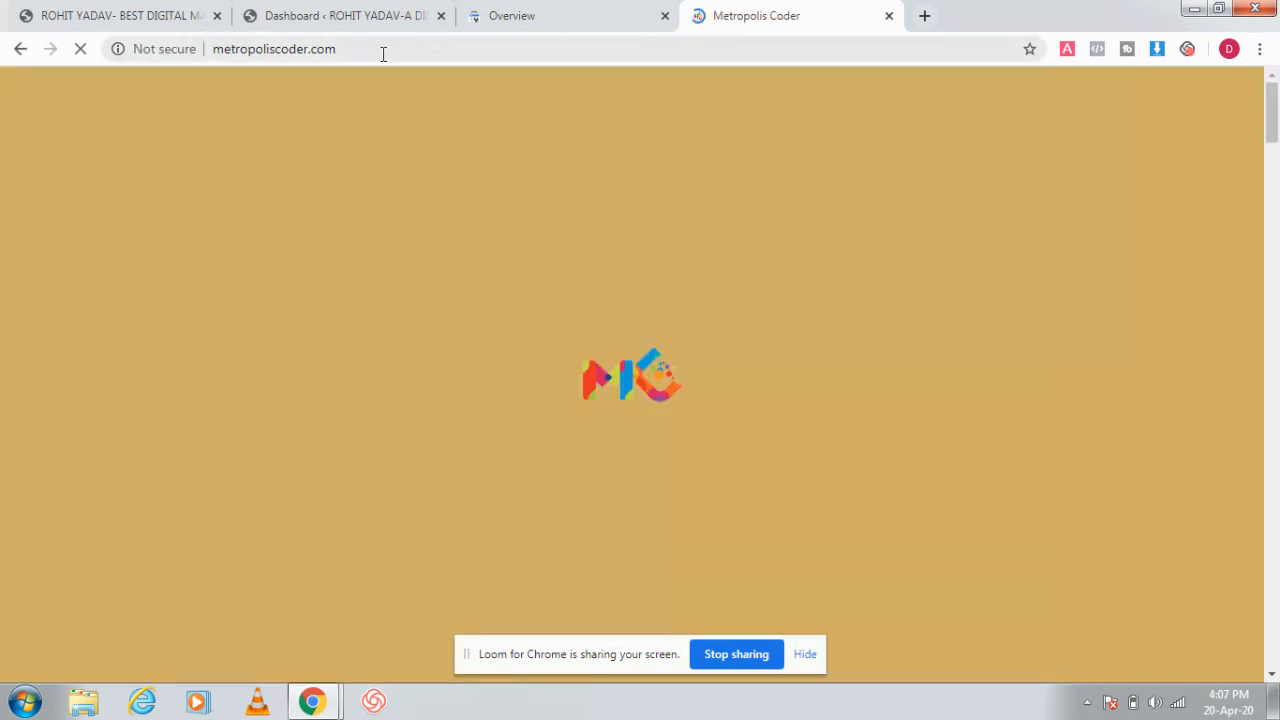
{"action": "left_click", "coordinate": [383, 54]}
{"action": "key", "text": "ctrl+c"}
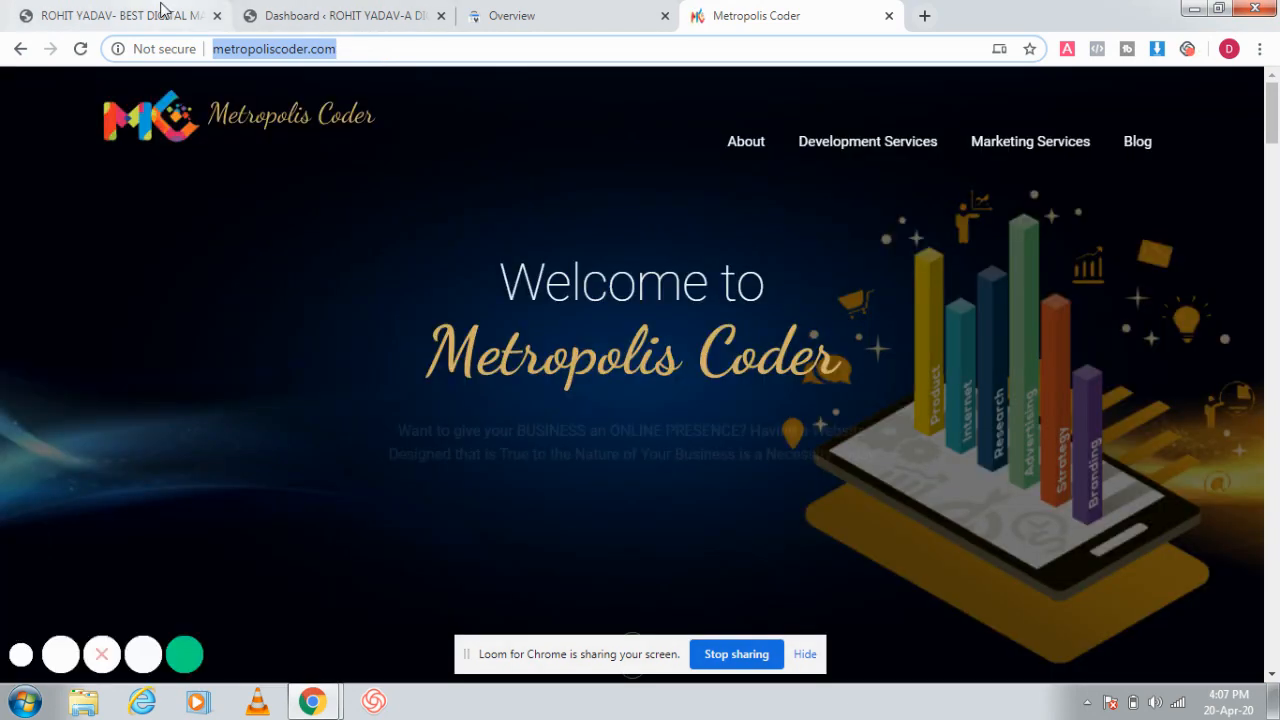
{"action": "left_click", "coordinate": [163, 10]}
{"action": "left_click", "coordinate": [549, 12]}
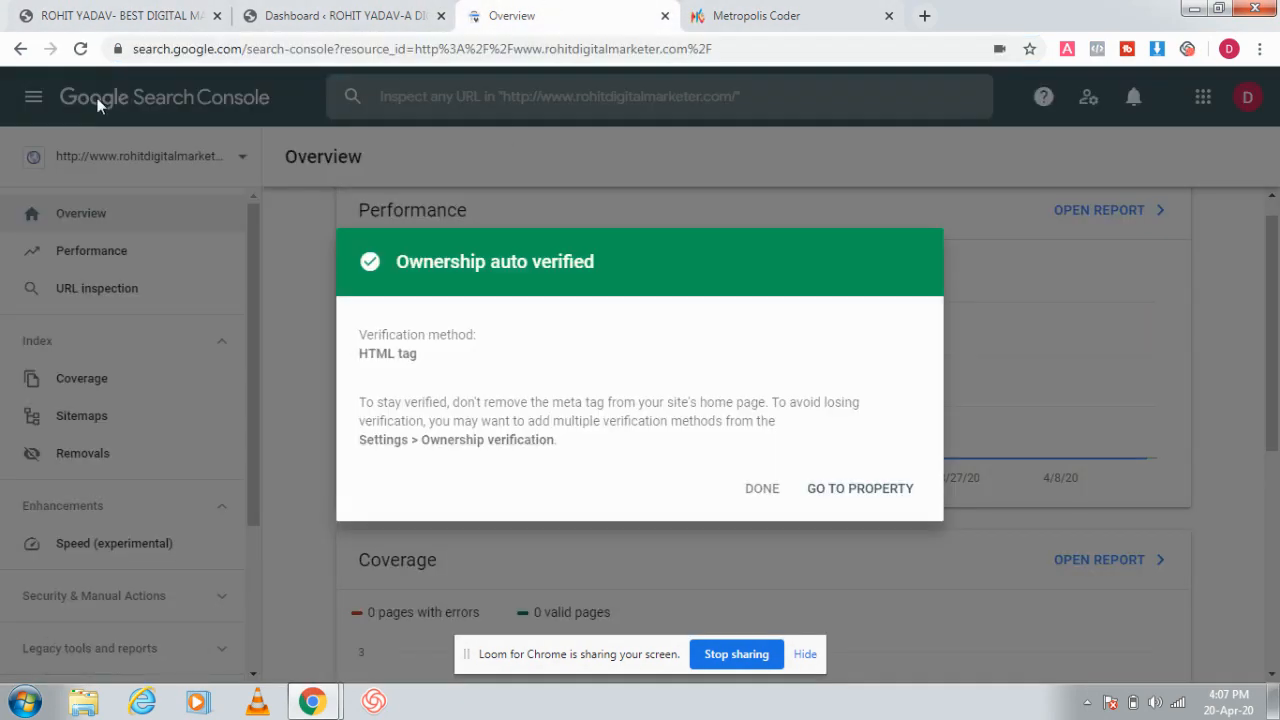
{"action": "left_click", "coordinate": [780, 494]}
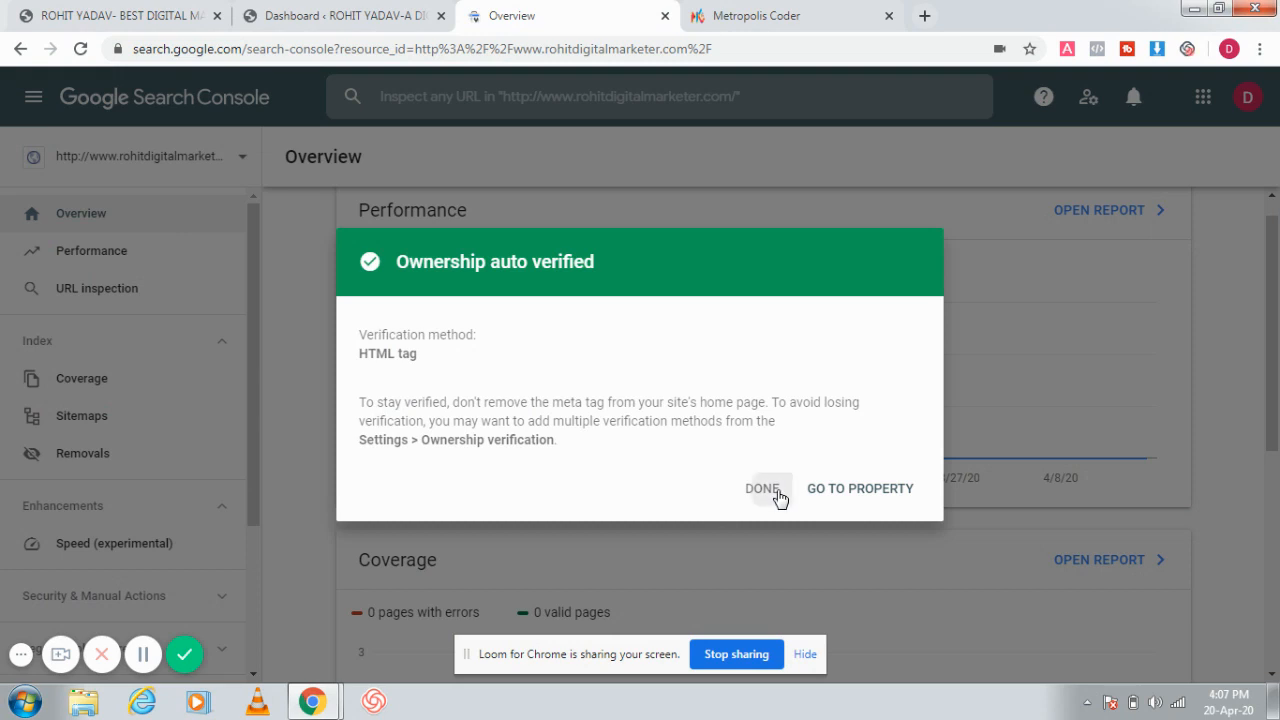
{"action": "left_click", "coordinate": [189, 164]}
{"action": "left_click", "coordinate": [105, 417]}
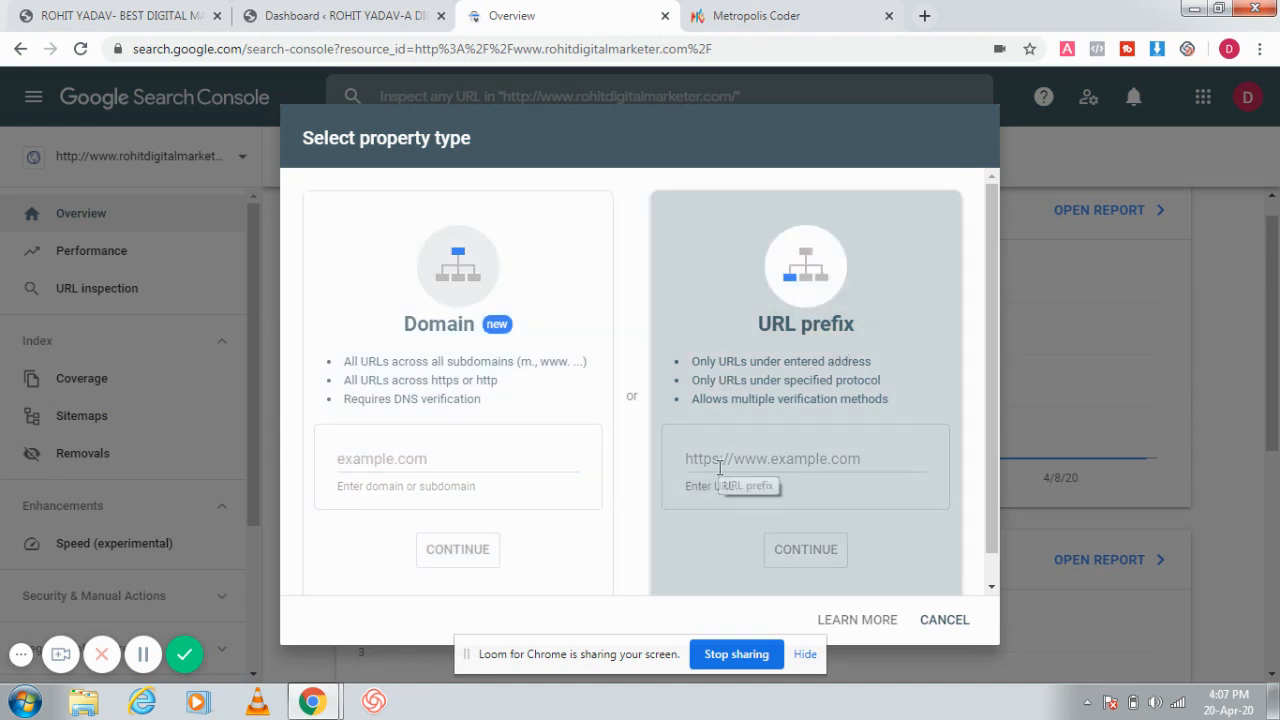
{"action": "left_click", "coordinate": [720, 463]}
{"action": "key", "text": "ctrl+v"}
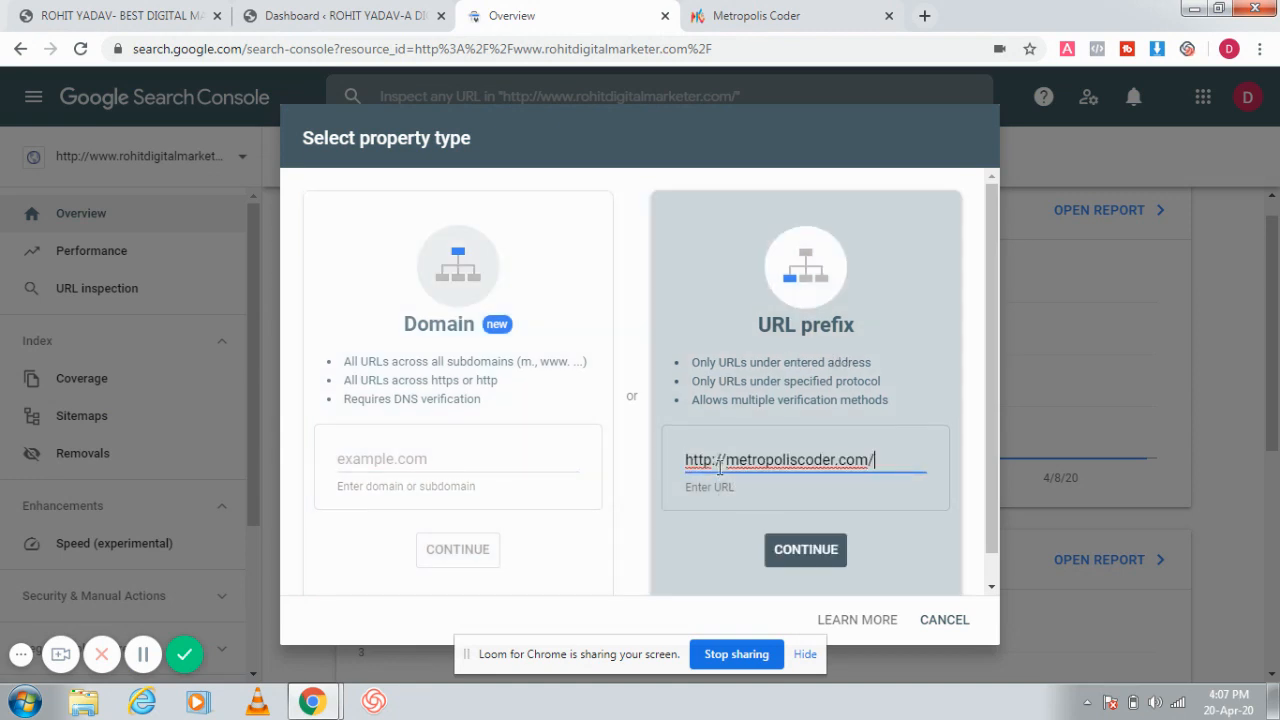
{"action": "left_click", "coordinate": [800, 553]}
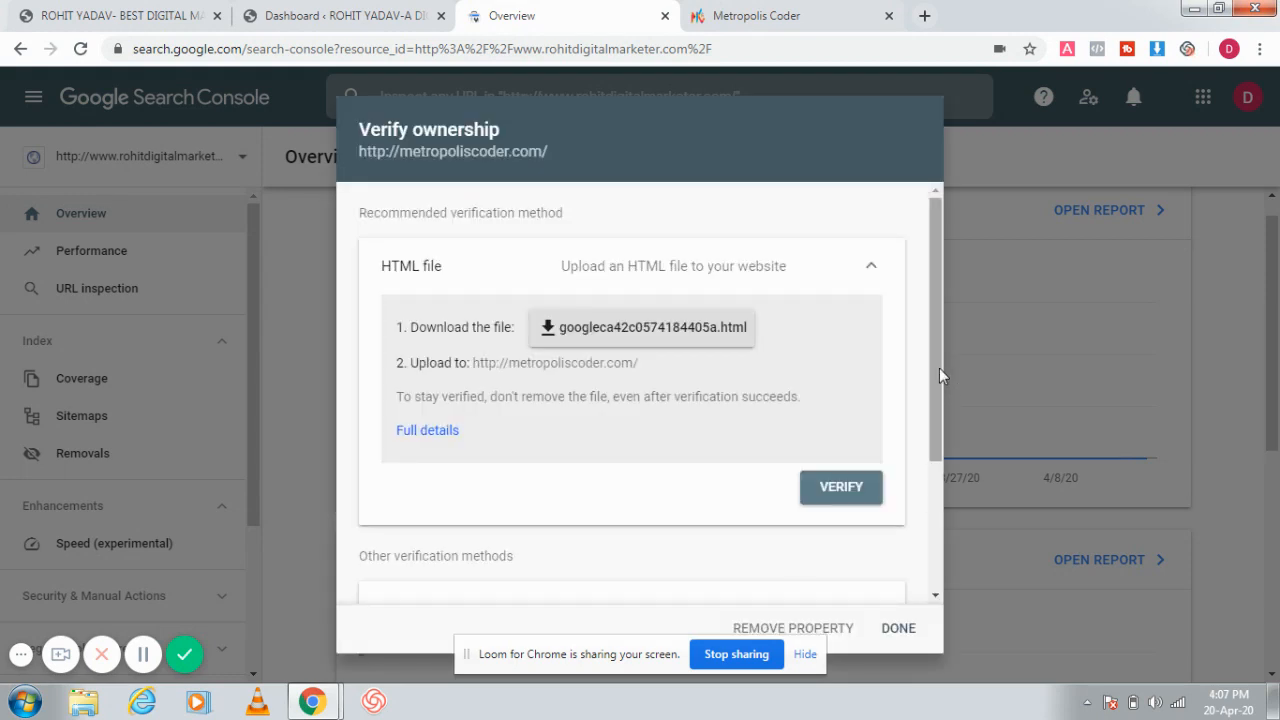
Choose the HTML tag verification method for metropoliscoder.com and copy its meta tag.
{"action": "left_click_drag", "start_coordinate": [938, 367], "coordinate": [936, 529]}
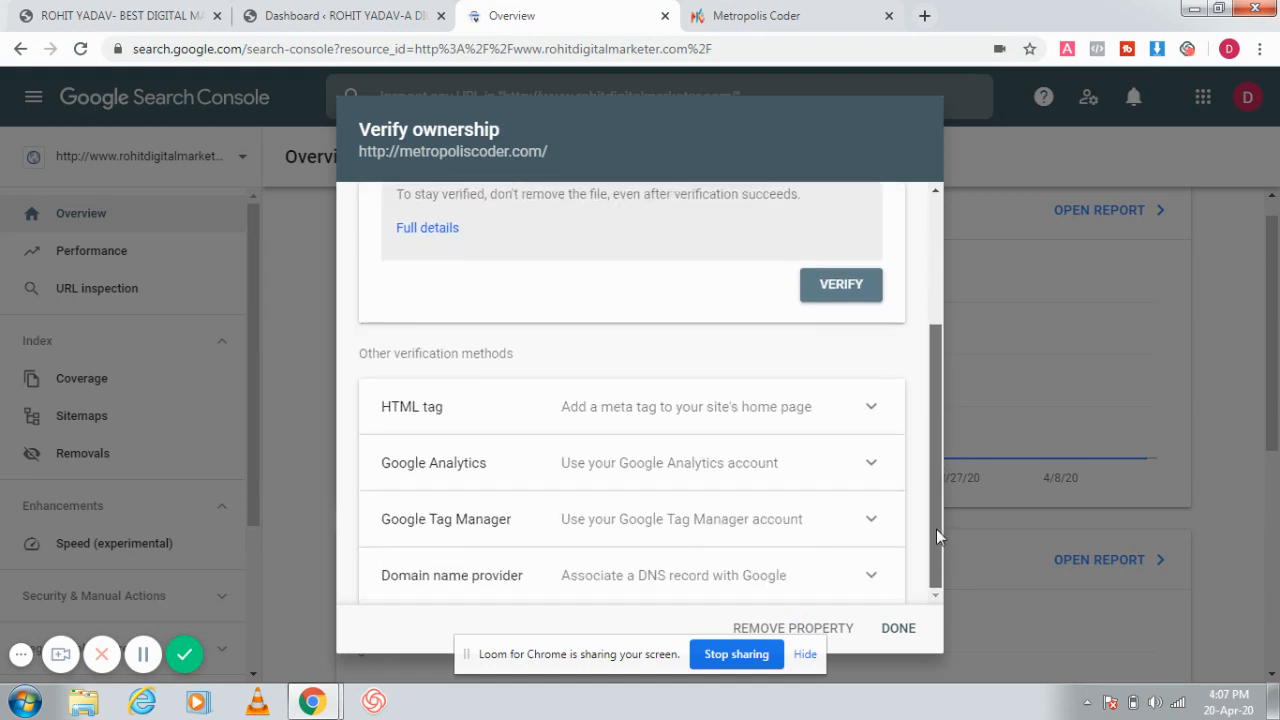
{"action": "left_click", "coordinate": [496, 429]}
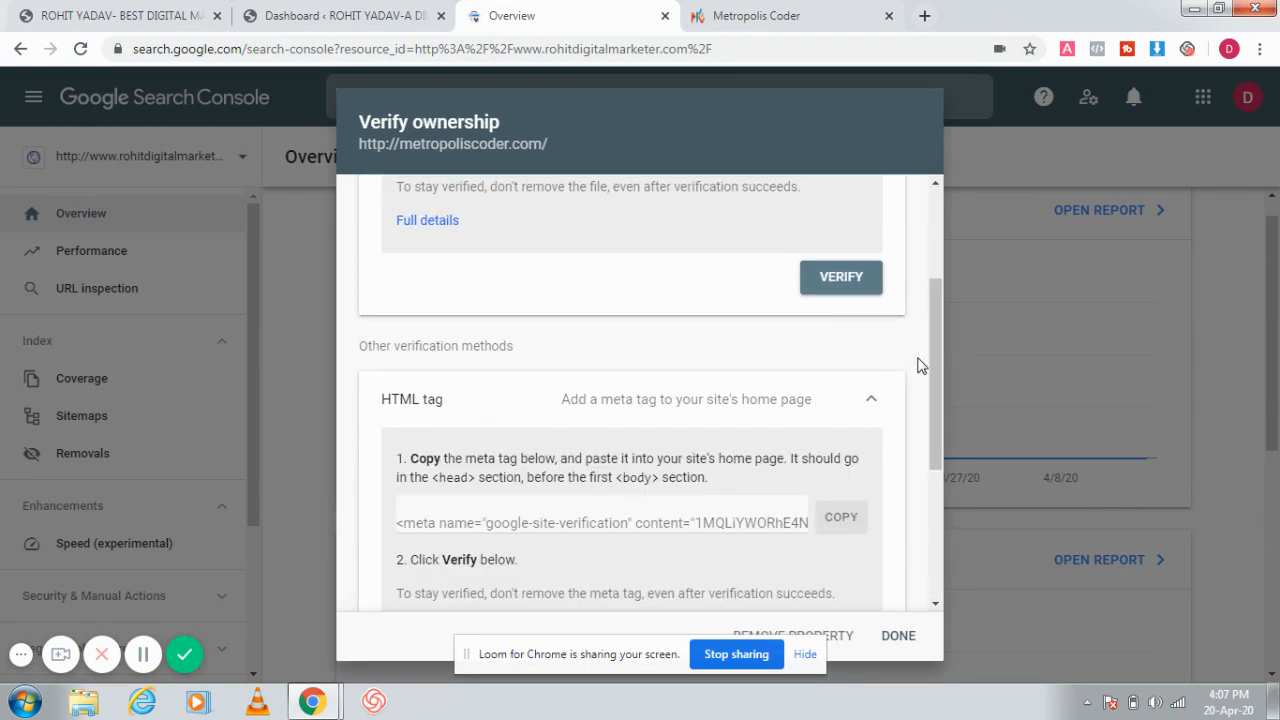
{"action": "left_click_drag", "start_coordinate": [935, 354], "coordinate": [945, 461]}
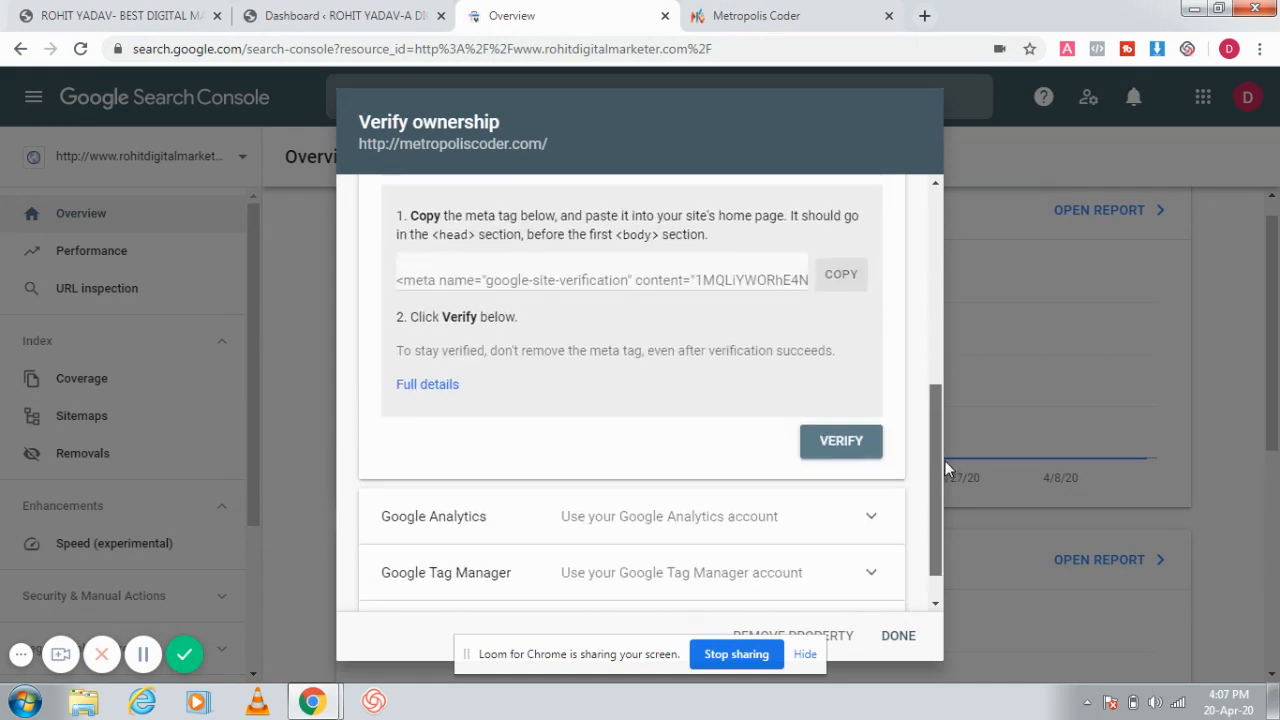
{"action": "left_click", "coordinate": [843, 305]}
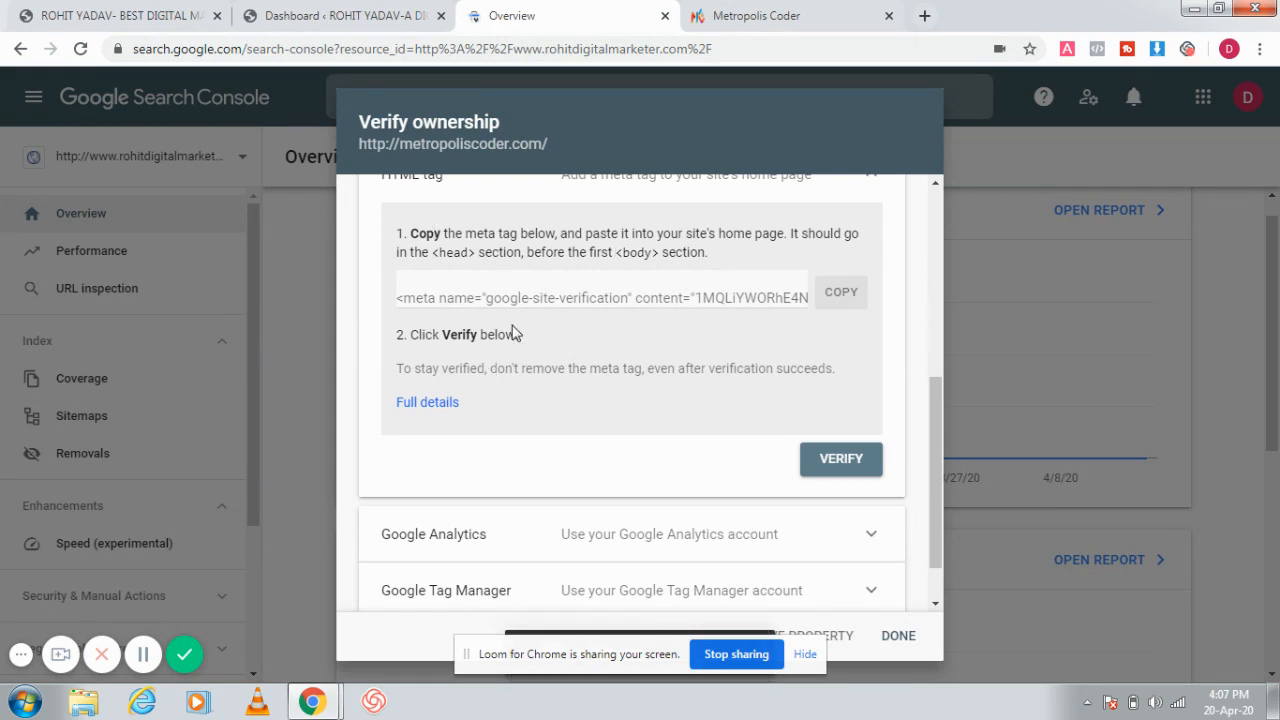
Switch to the WordPress dashboard and open the theme's Header customization.
{"action": "left_click", "coordinate": [90, 12]}
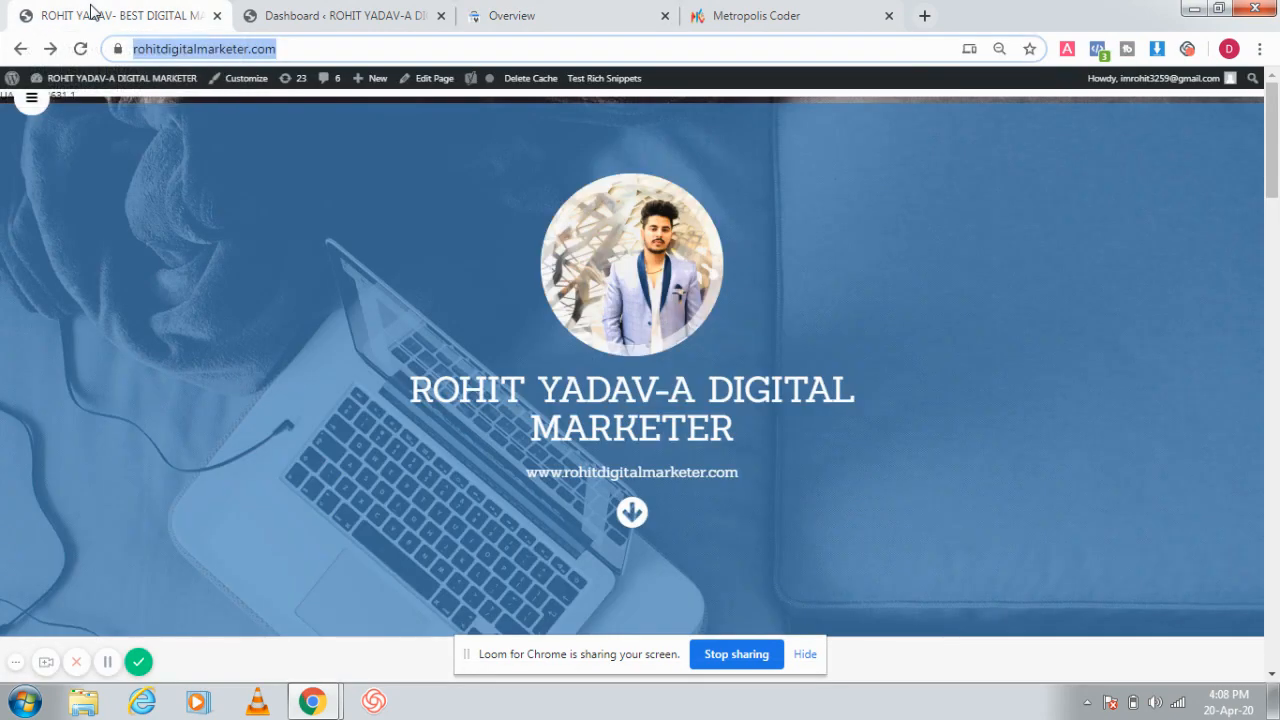
{"action": "left_click", "coordinate": [343, 18]}
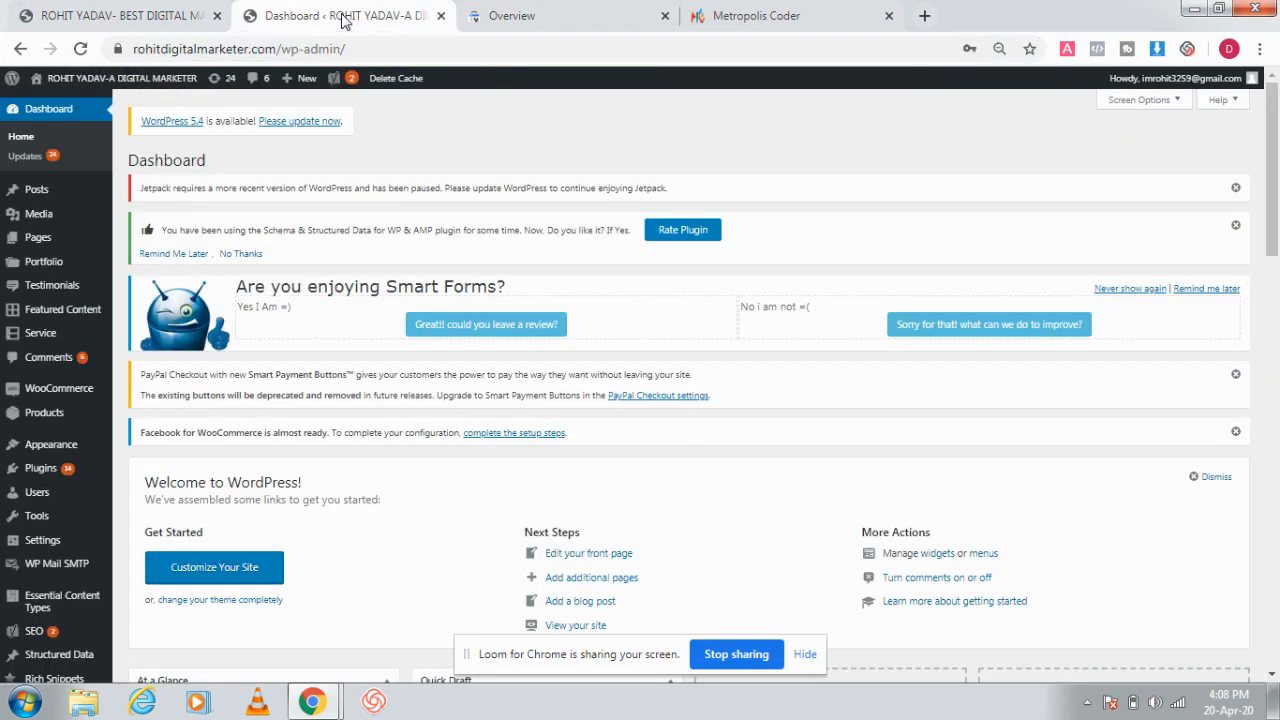
{"action": "mouse_move", "coordinate": [50, 452]}
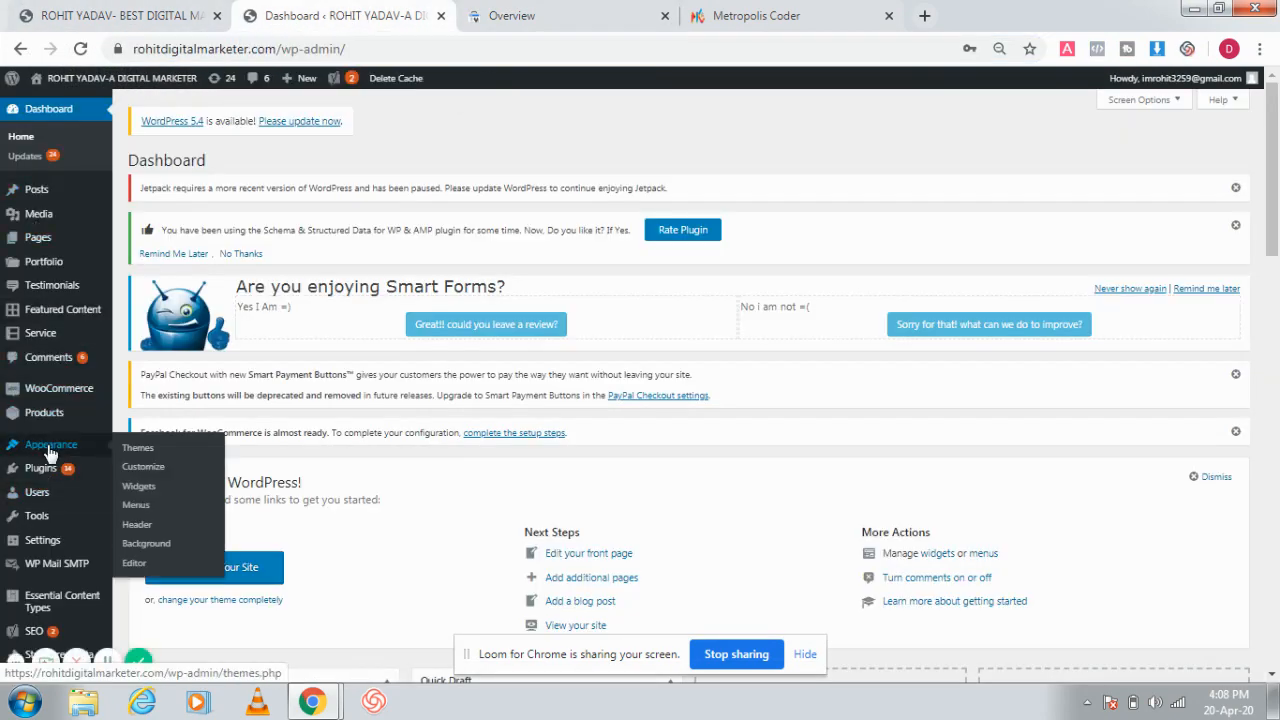
{"action": "left_click", "coordinate": [140, 526]}
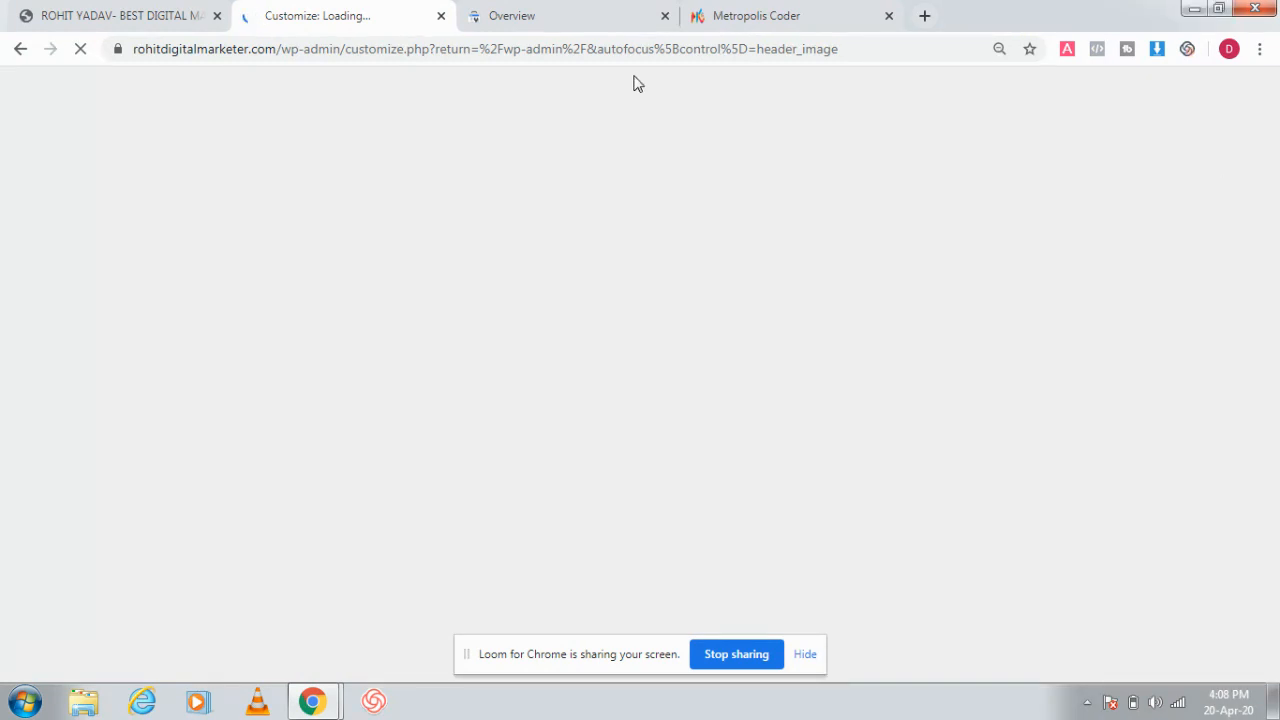
{"action": "left_click", "coordinate": [537, 15]}
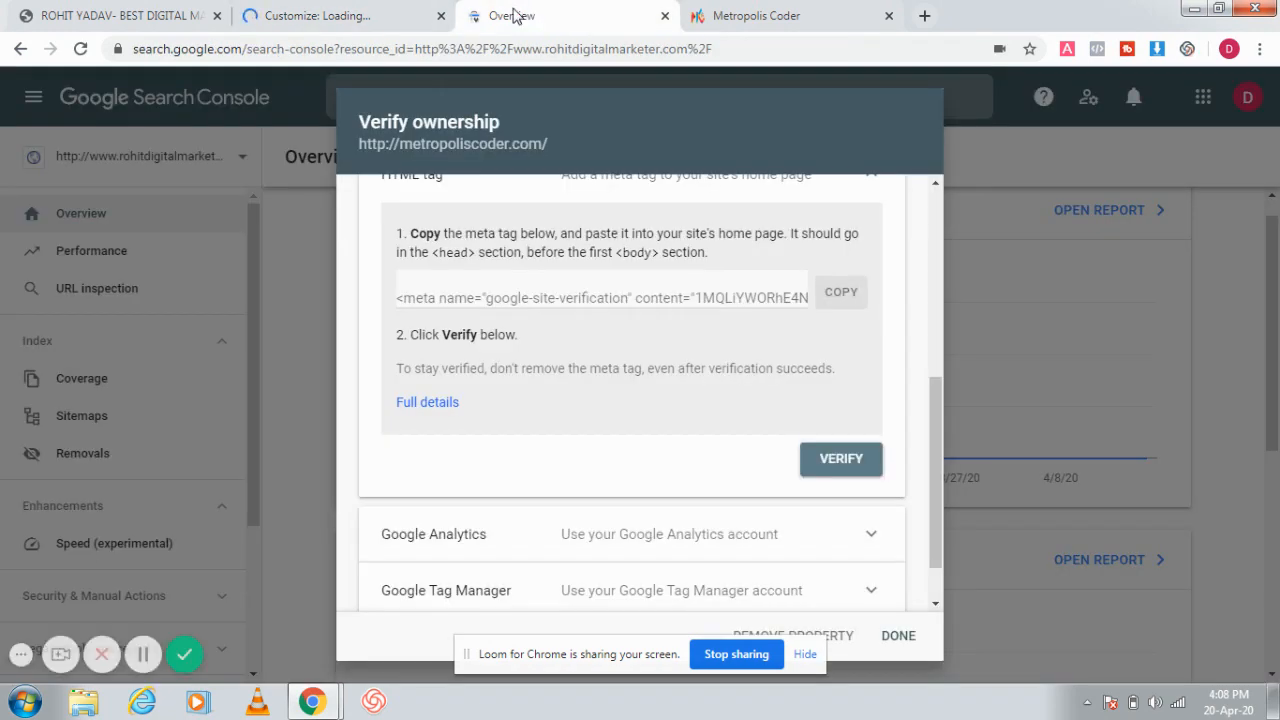
{"action": "left_click", "coordinate": [315, 10]}
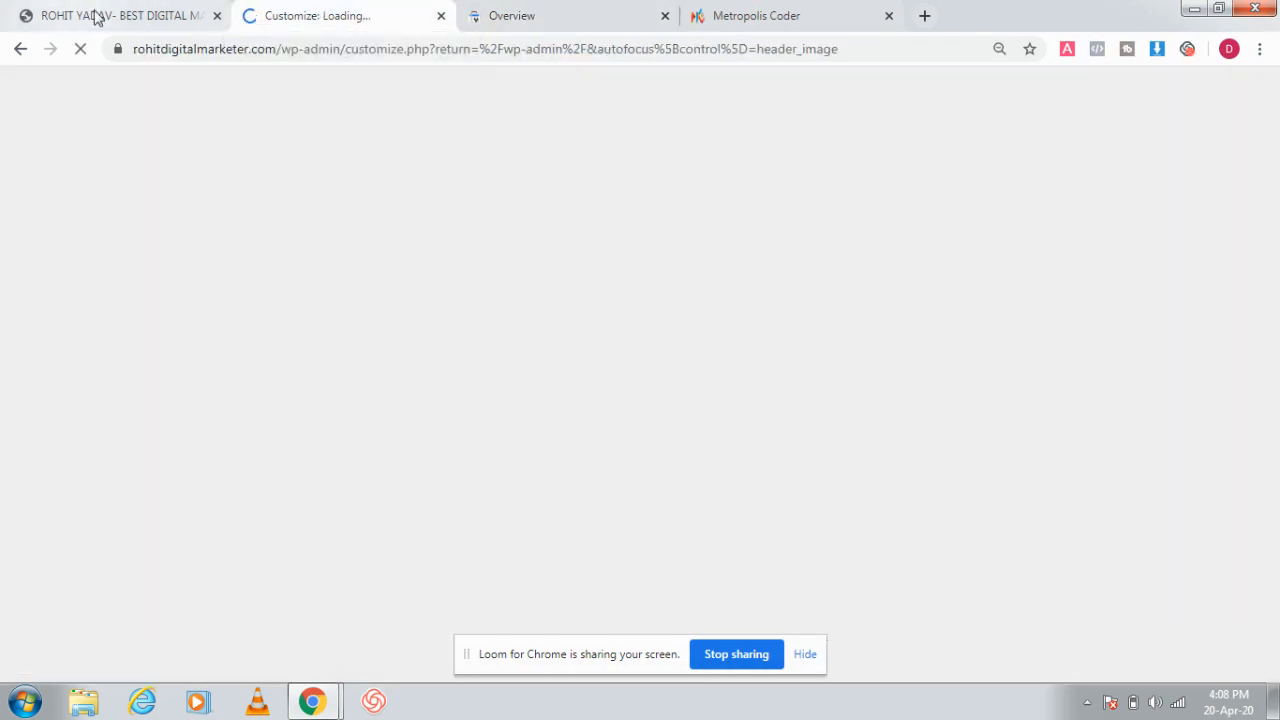
{"action": "left_click", "coordinate": [103, 17]}
{"action": "left_click", "coordinate": [299, 10]}
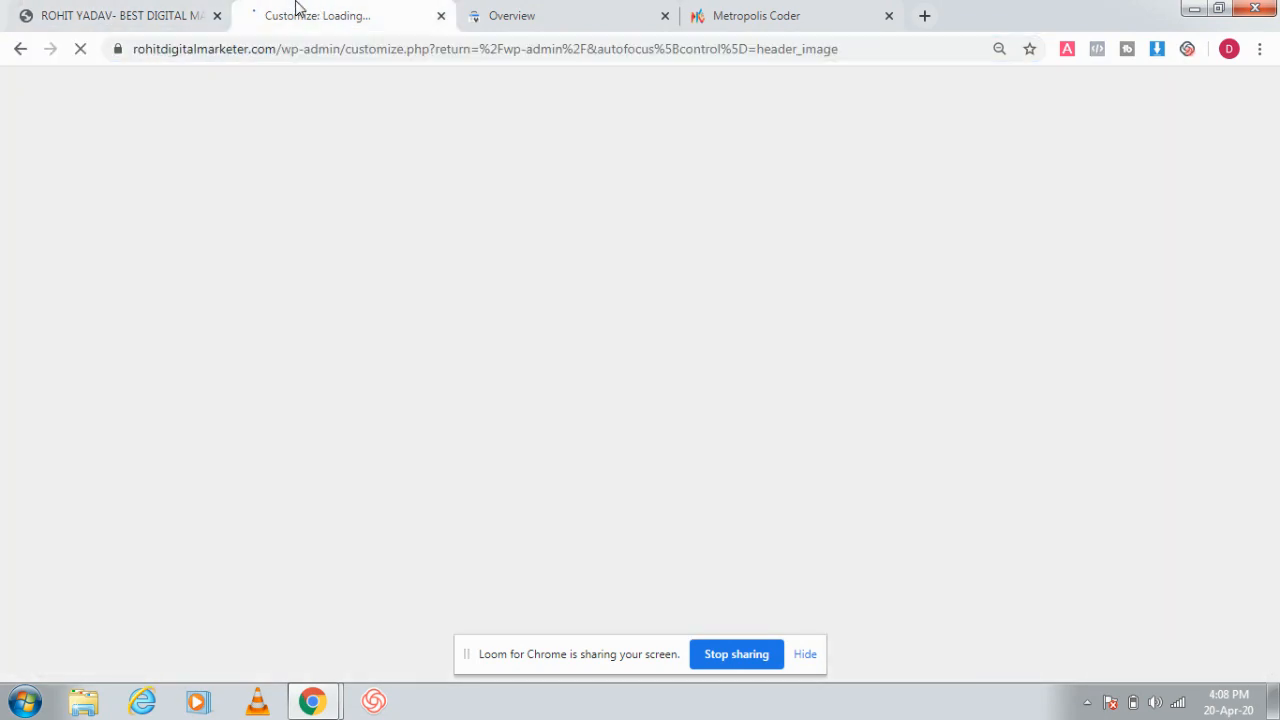
{"action": "left_click", "coordinate": [557, 14]}
{"action": "left_click", "coordinate": [360, 10]}
{"action": "left_click", "coordinate": [157, 14]}
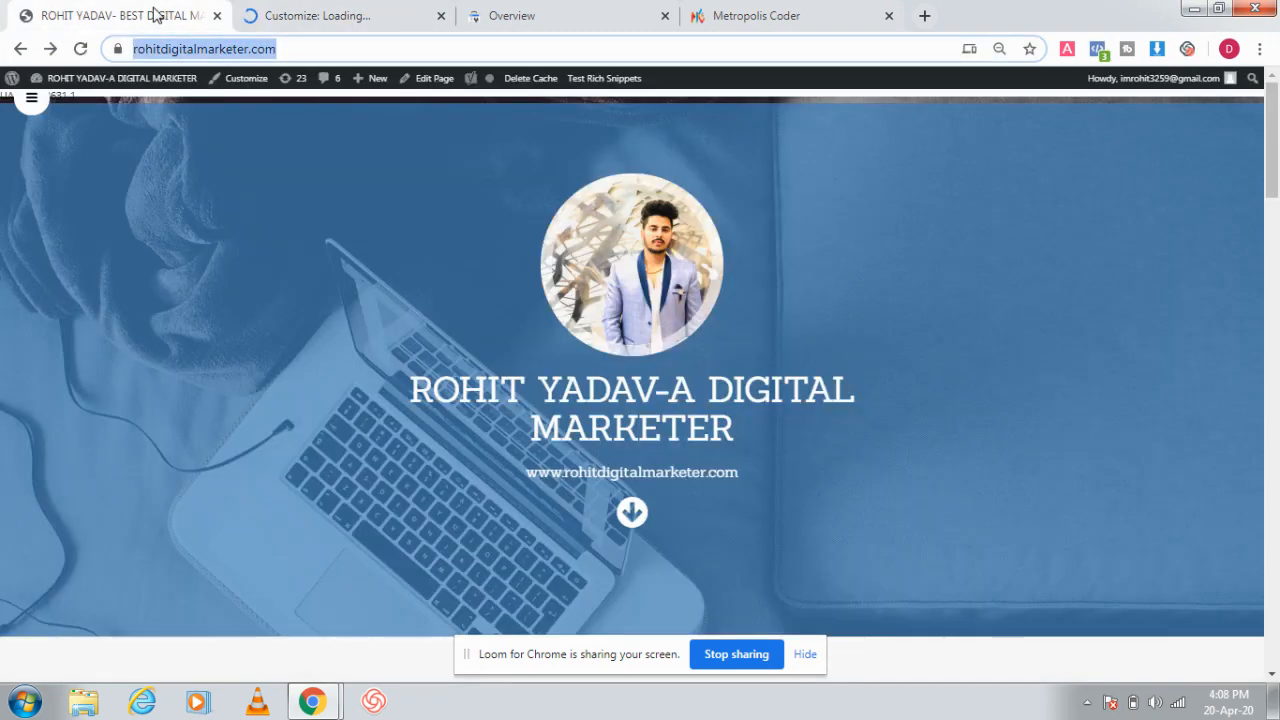
{"action": "left_click", "coordinate": [318, 12]}
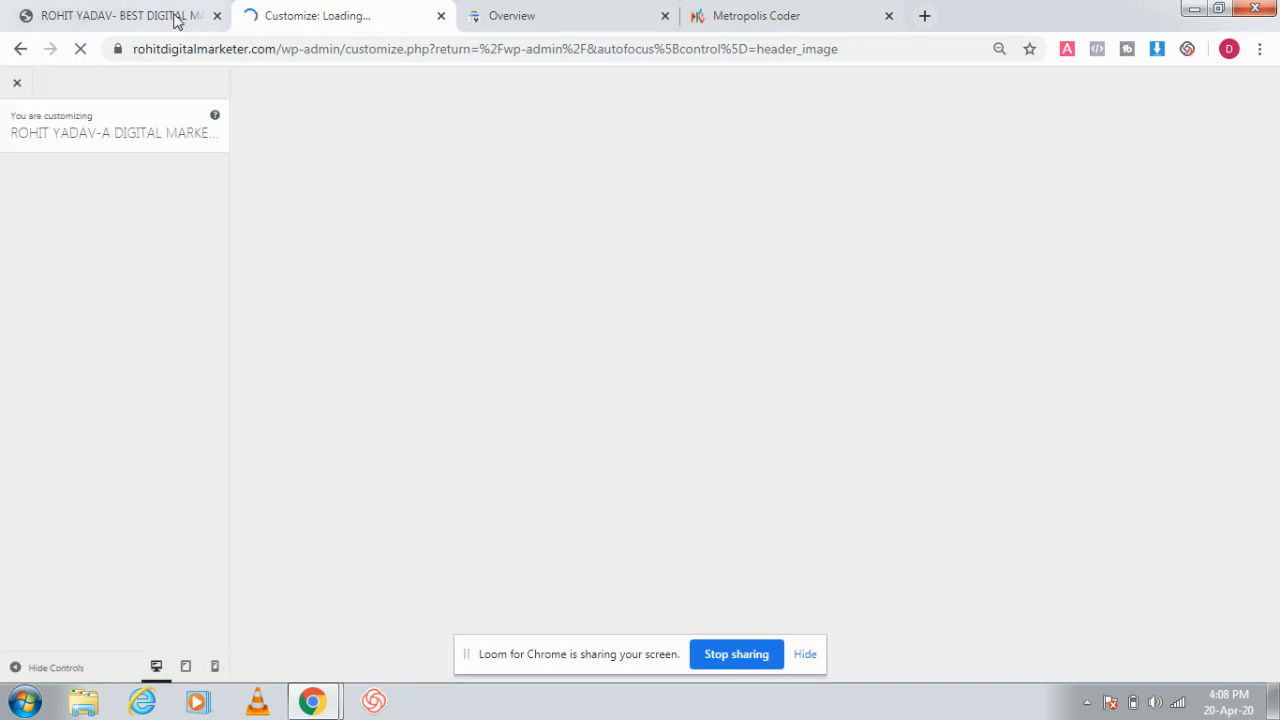
Leave the loading Customizer and open the WordPress theme code editor for the Latte theme.
{"action": "left_click", "coordinate": [20, 50]}
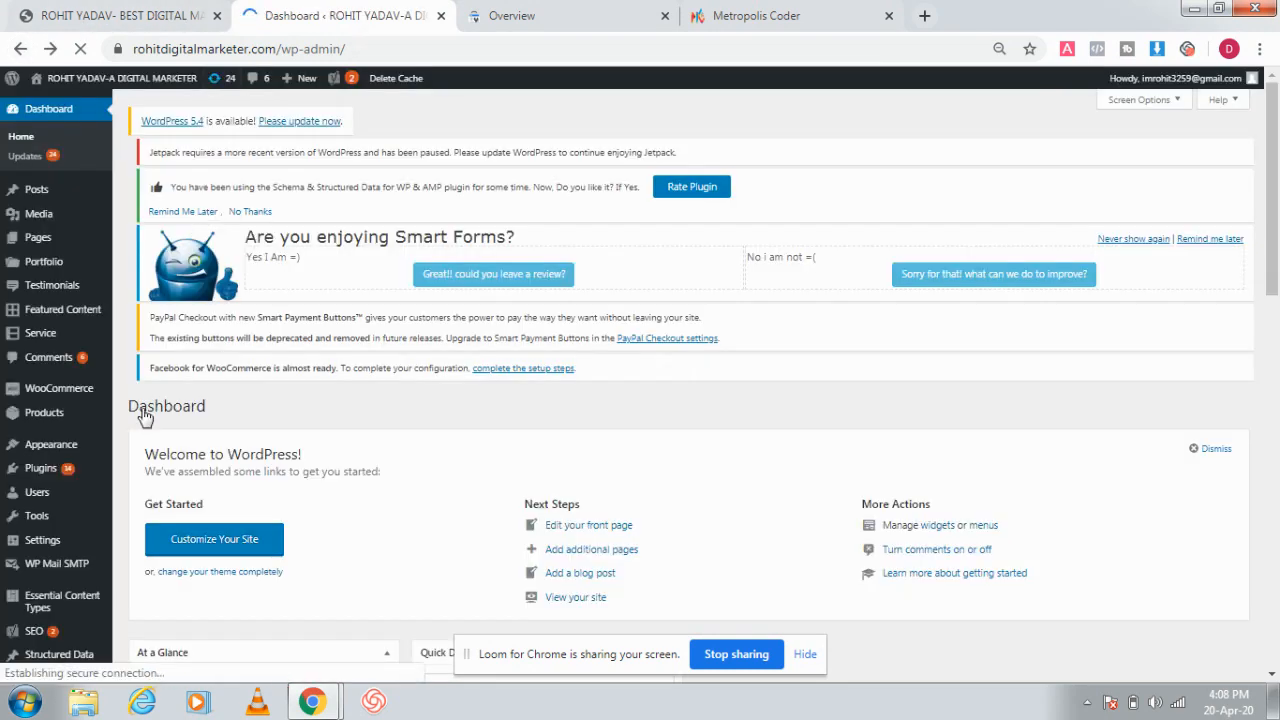
{"action": "mouse_move", "coordinate": [55, 450]}
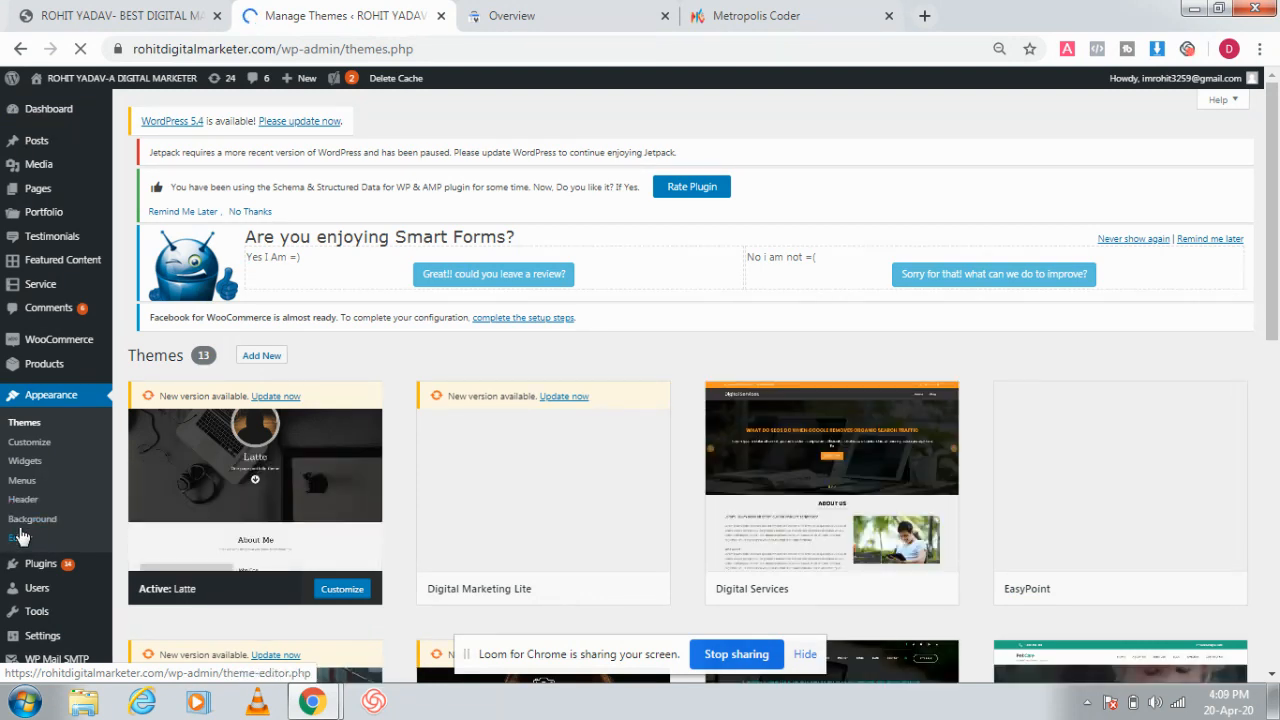
{"action": "left_click", "coordinate": [20, 537]}
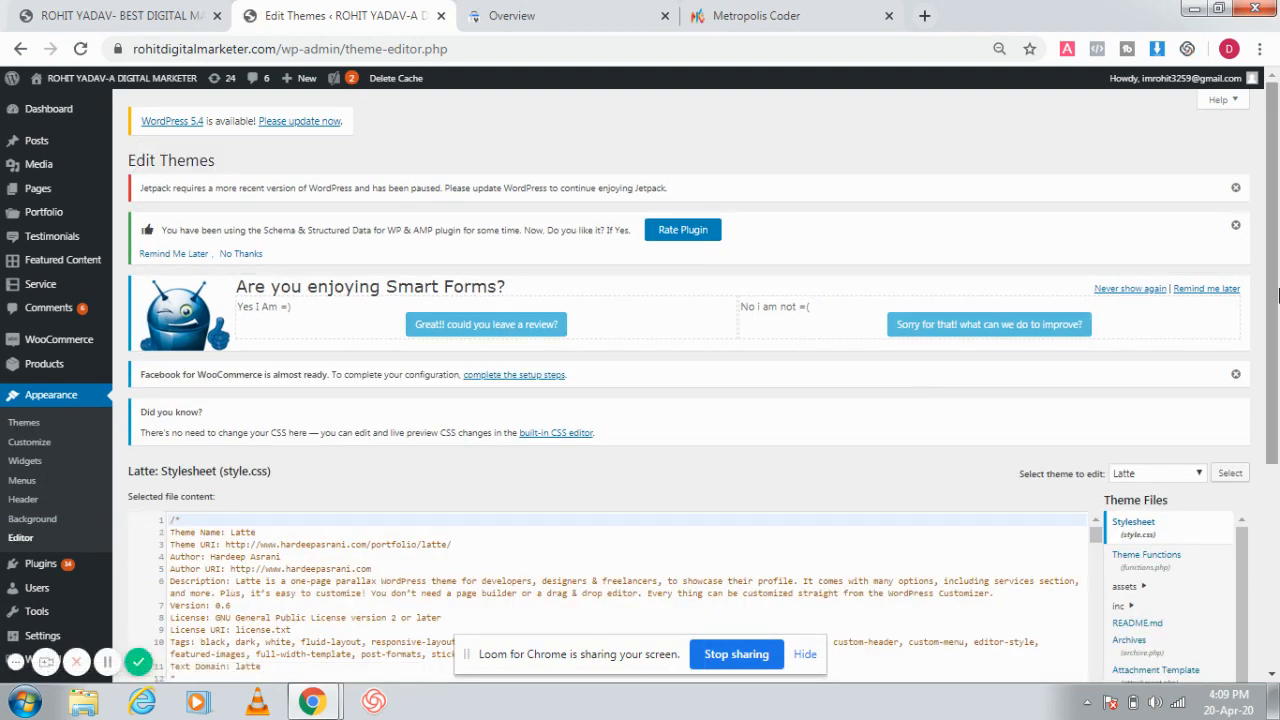
{"action": "scroll", "coordinate": [1278, 295], "scroll_direction": "down", "scroll_amount": 2}
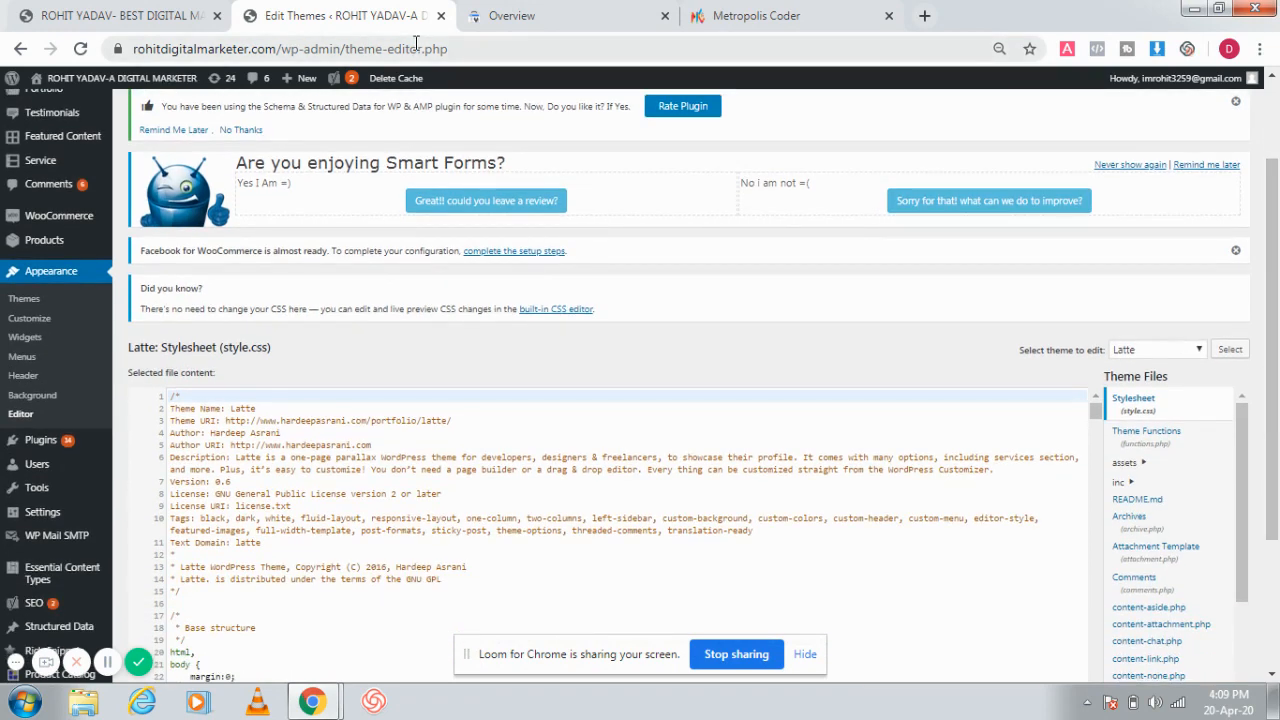
Review the HTML tag placement instructions for metropoliscoder.com in Search Console and return to the WordPress theme editor.
{"action": "left_click", "coordinate": [548, 20]}
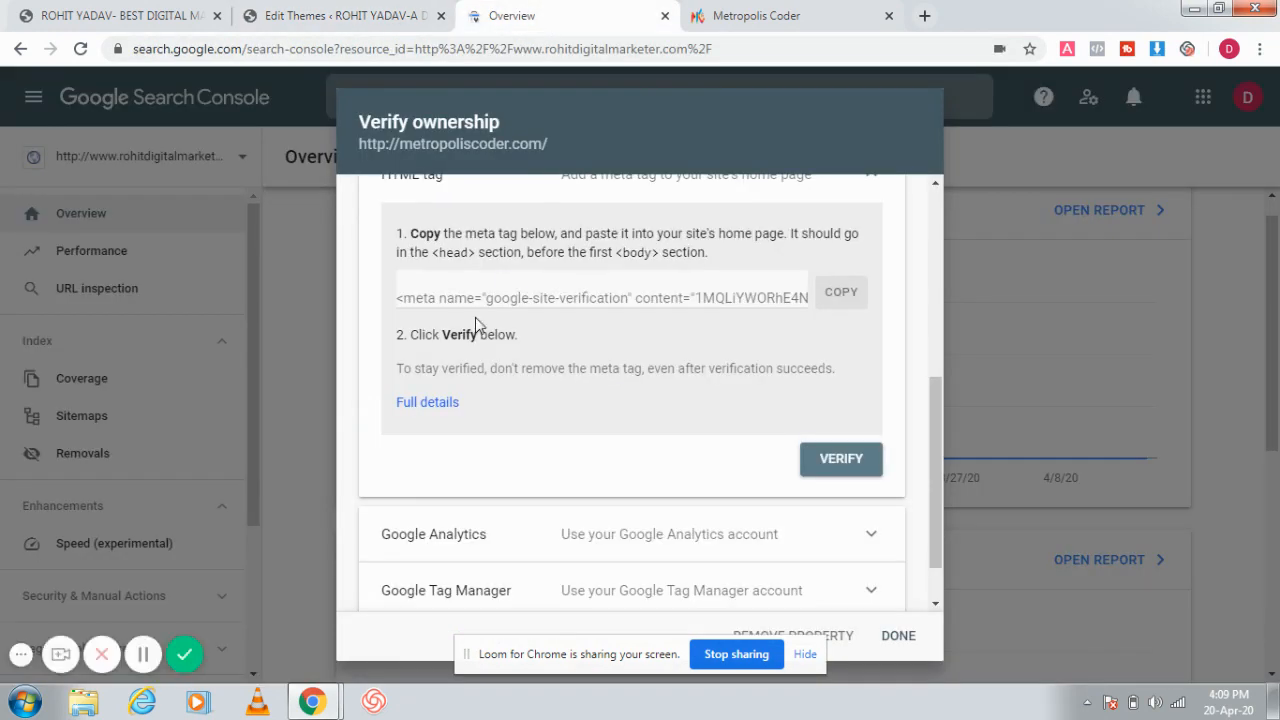
{"action": "left_click_drag", "start_coordinate": [939, 442], "coordinate": [952, 402]}
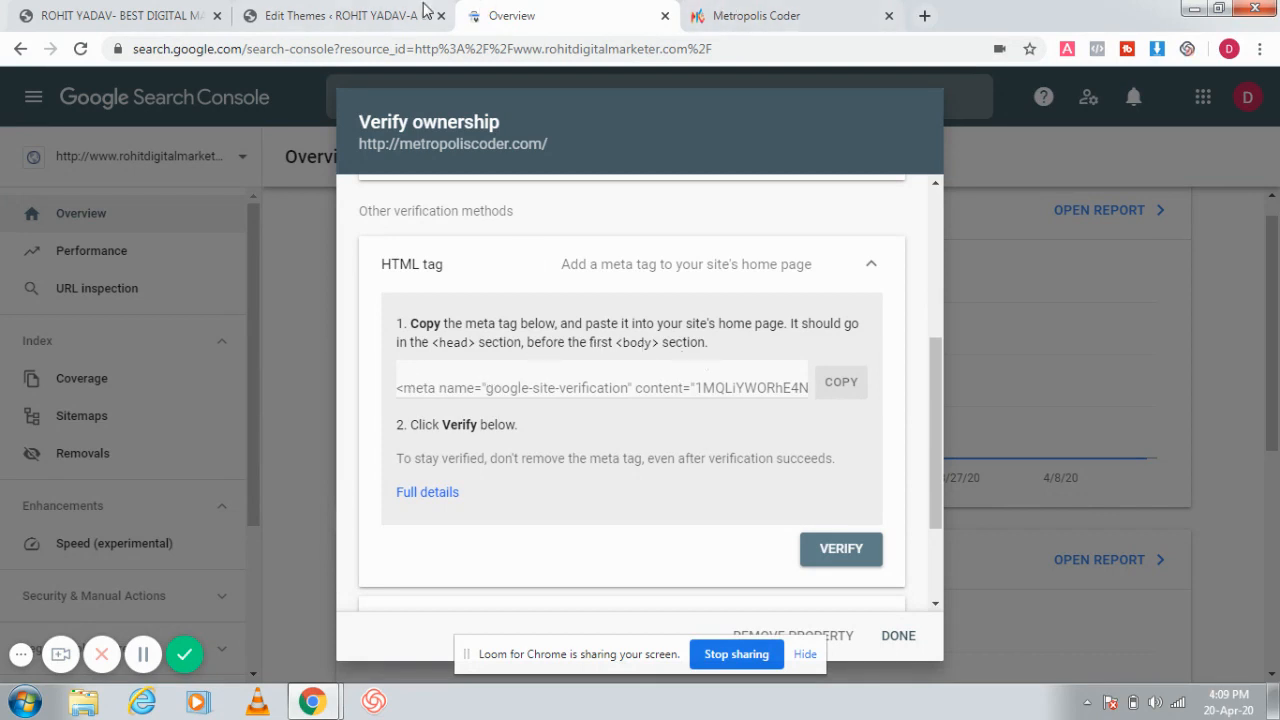
{"action": "left_click", "coordinate": [380, 12]}
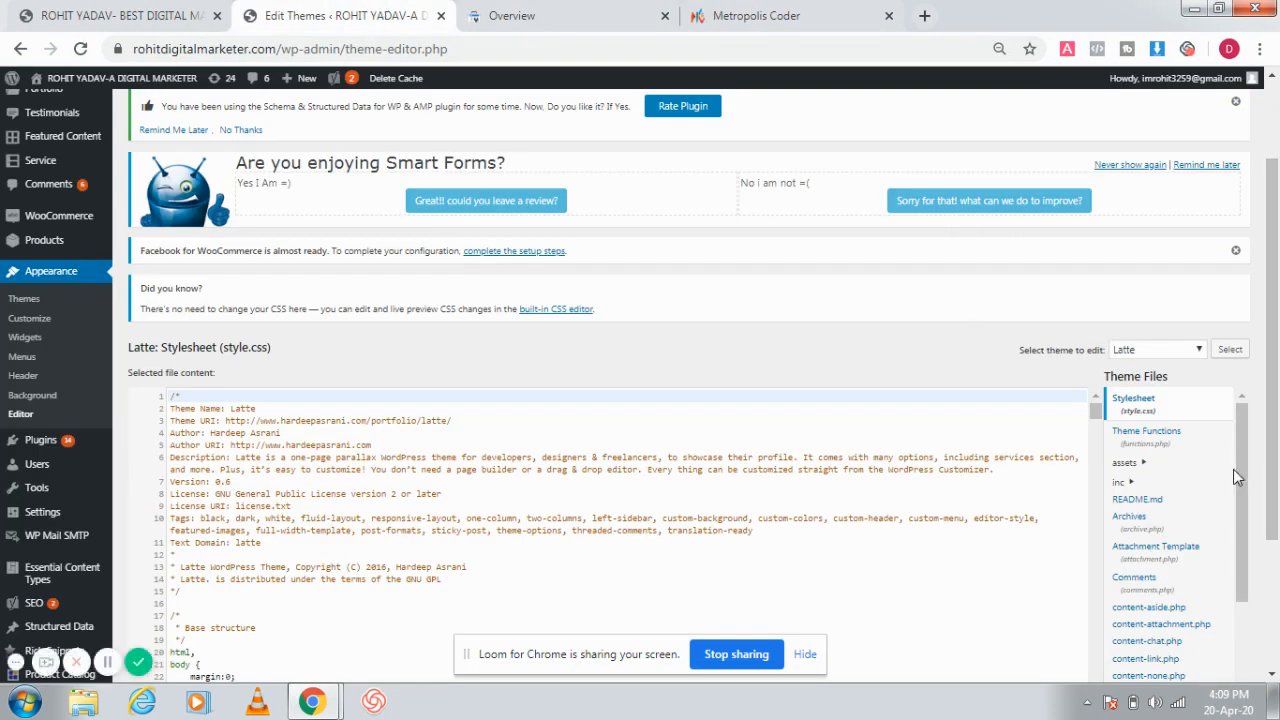
Open the Latte theme's Theme Header file (header.php) in the theme editor.
{"action": "left_click_drag", "start_coordinate": [1238, 482], "coordinate": [1245, 520]}
{"action": "scroll", "coordinate": [1245, 520], "scroll_direction": "down", "scroll_amount": 2}
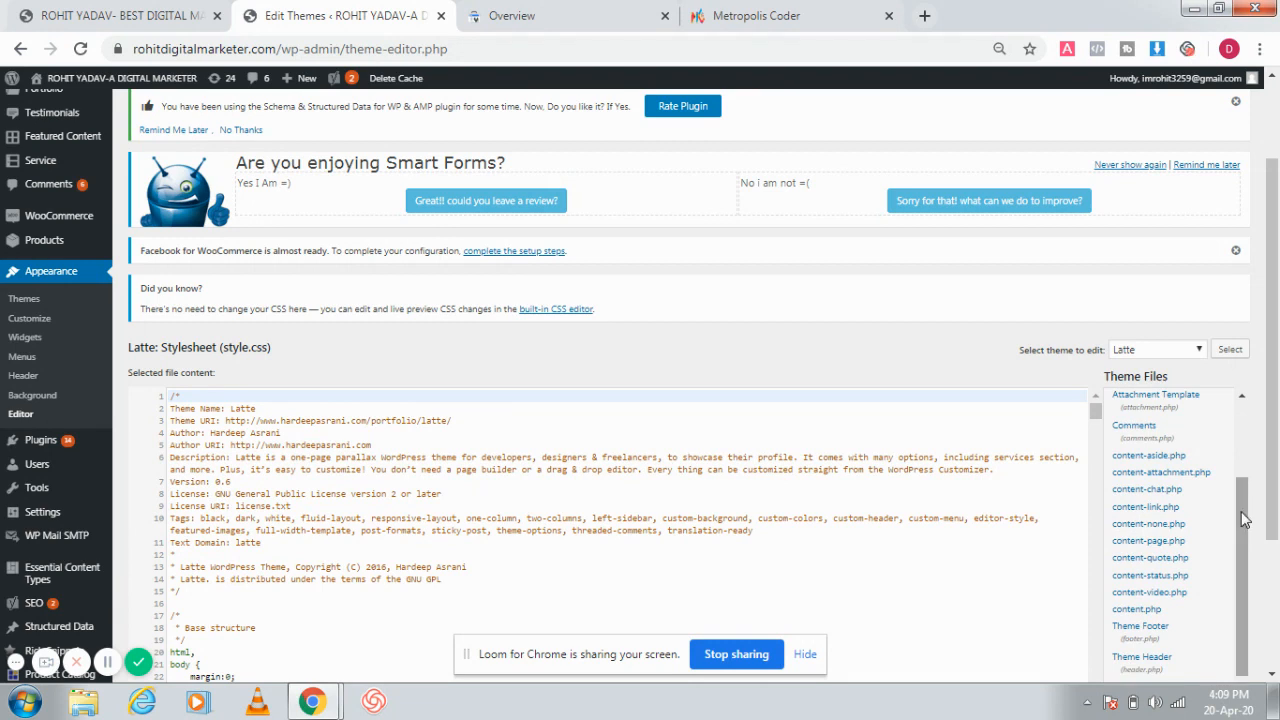
{"action": "left_click", "coordinate": [1244, 398]}
{"action": "left_click", "coordinate": [1244, 398]}
{"action": "left_click", "coordinate": [1244, 398]}
{"action": "left_click_drag", "start_coordinate": [1246, 477], "coordinate": [1247, 585]}
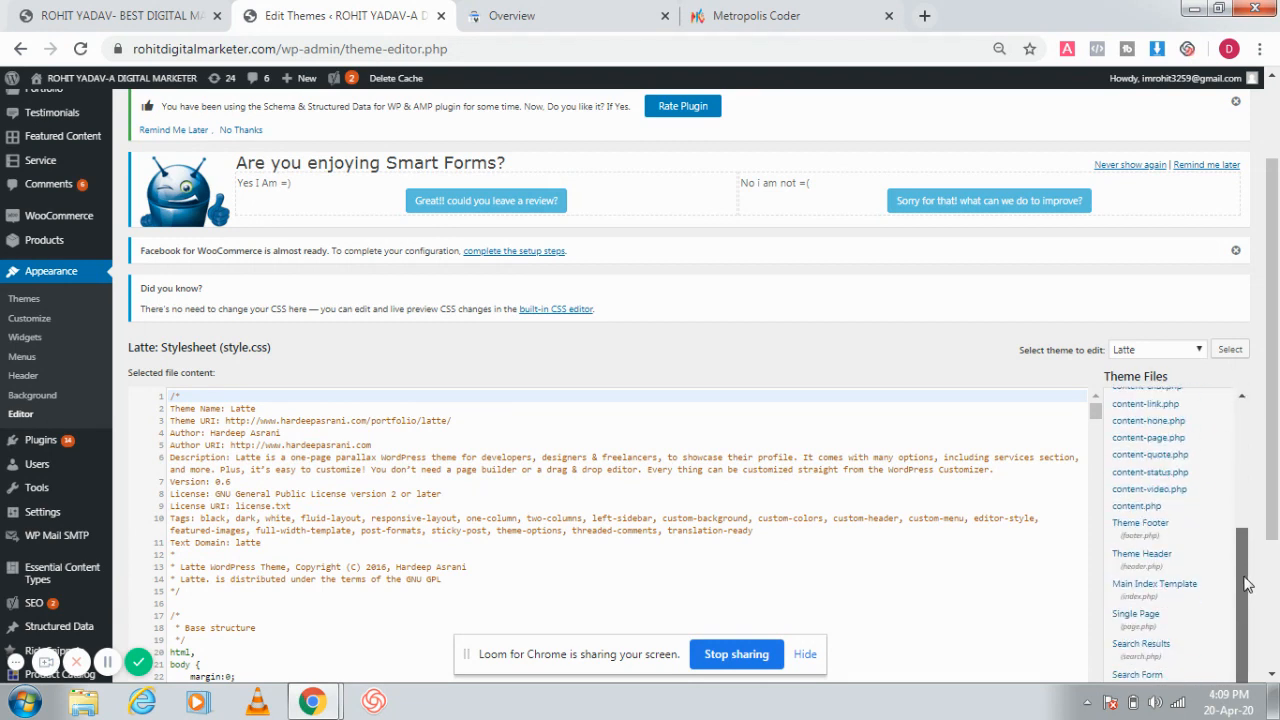
{"action": "left_click", "coordinate": [1160, 555]}
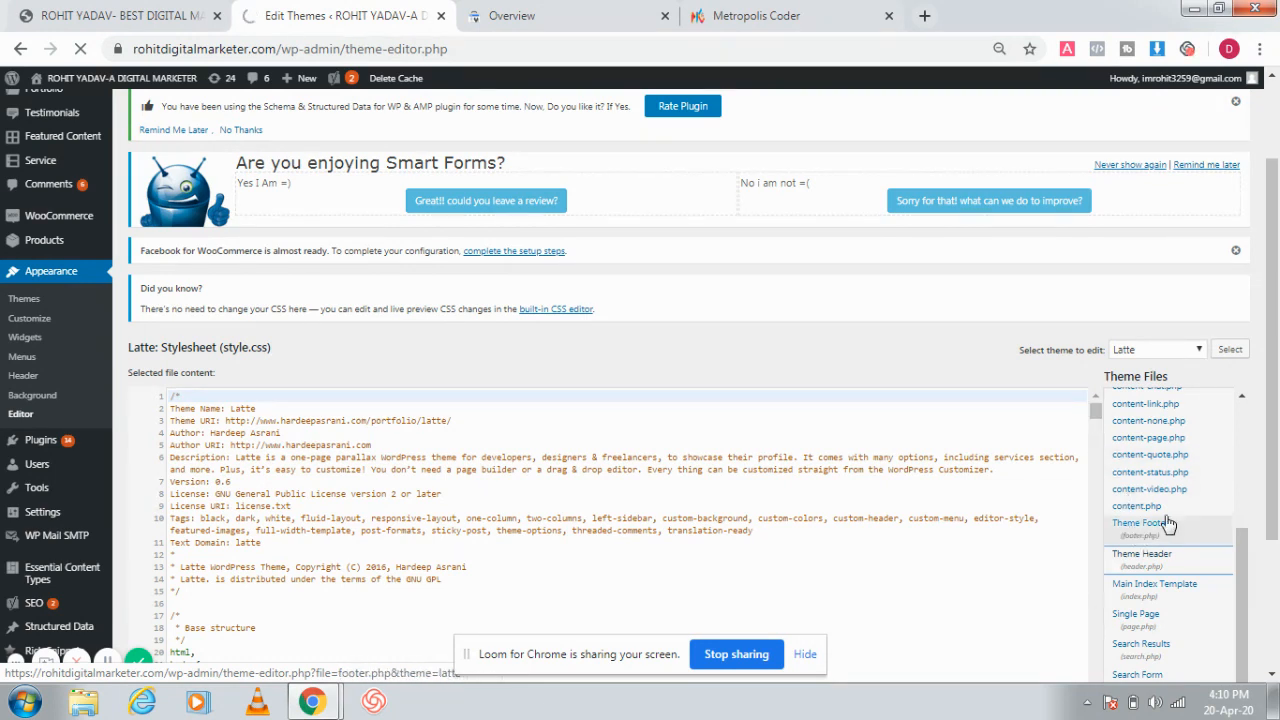
Examine the head section and the body tag in header.php against Search Console's meta tag placement instructions.
{"action": "left_click_drag", "start_coordinate": [1278, 347], "coordinate": [1278, 205]}
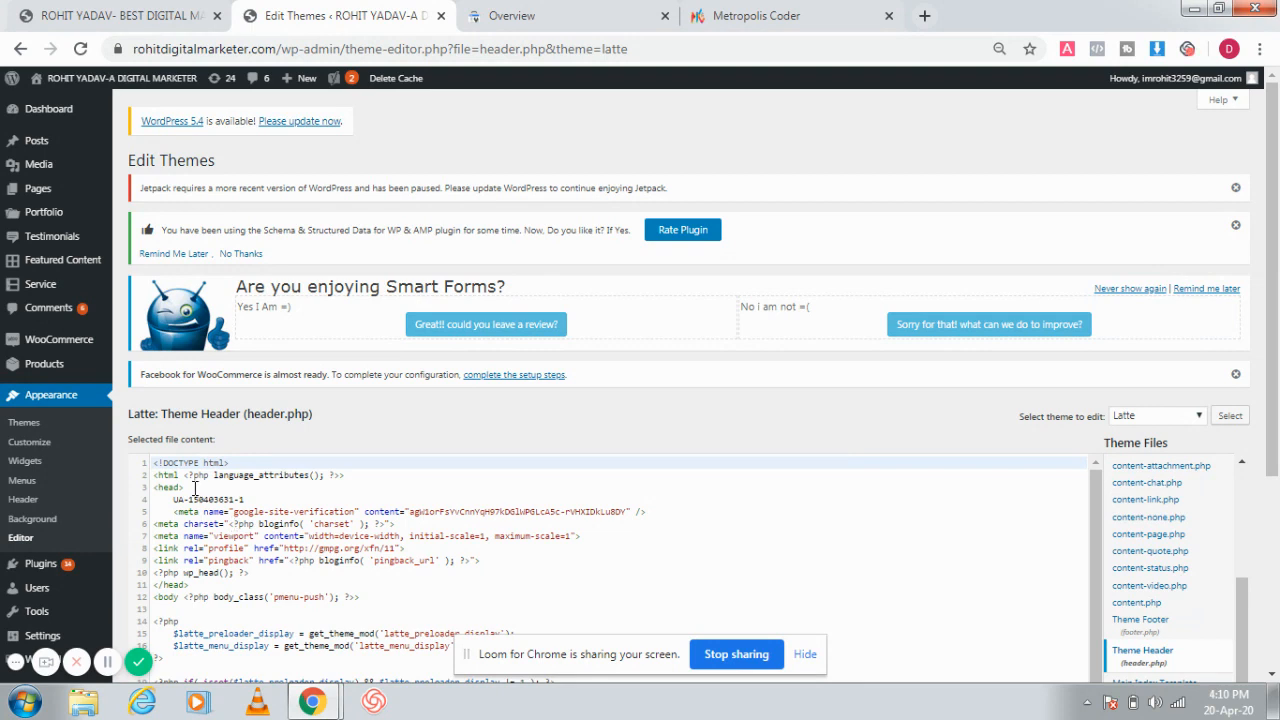
{"action": "left_click", "coordinate": [195, 487]}
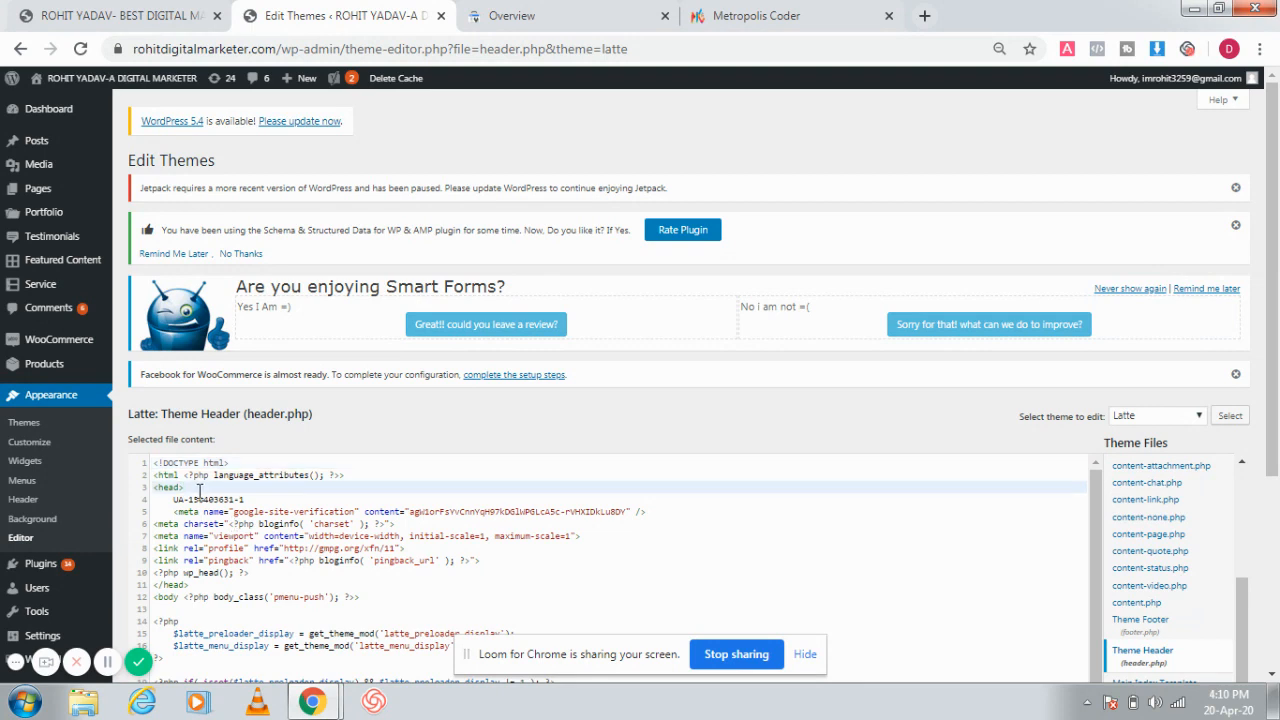
{"action": "left_click", "coordinate": [154, 597]}
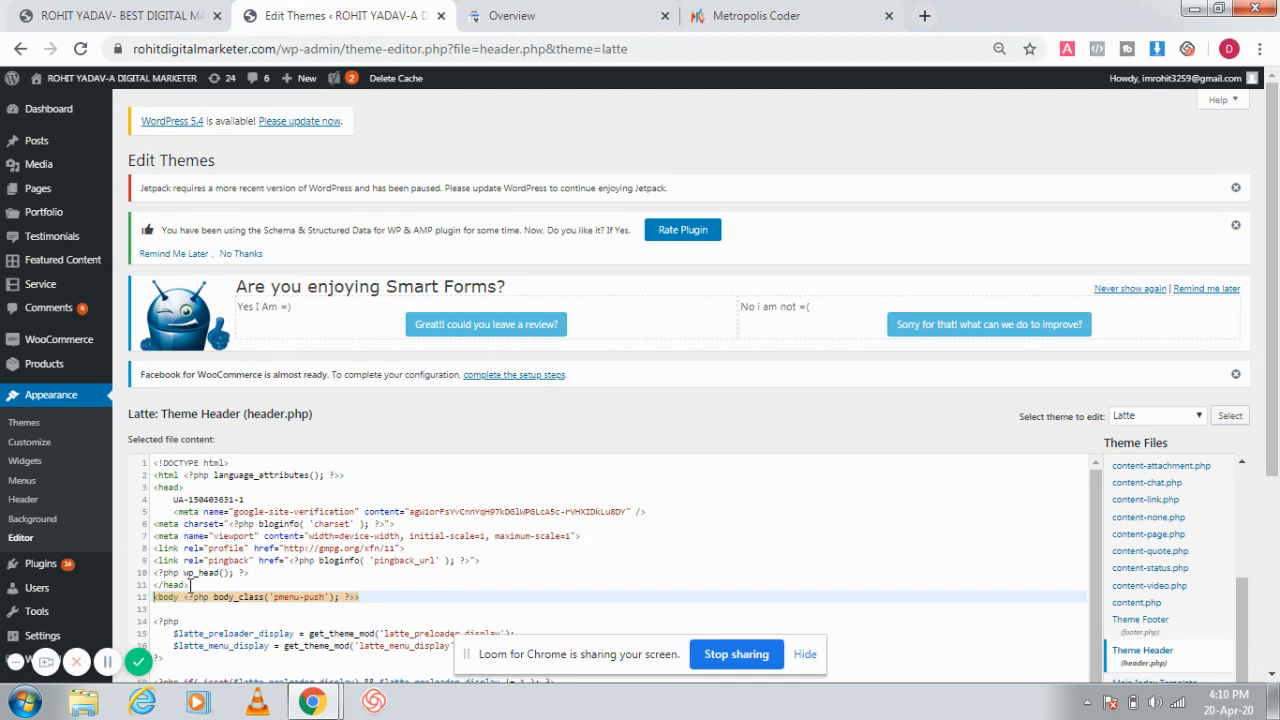
{"action": "left_click", "coordinate": [540, 14]}
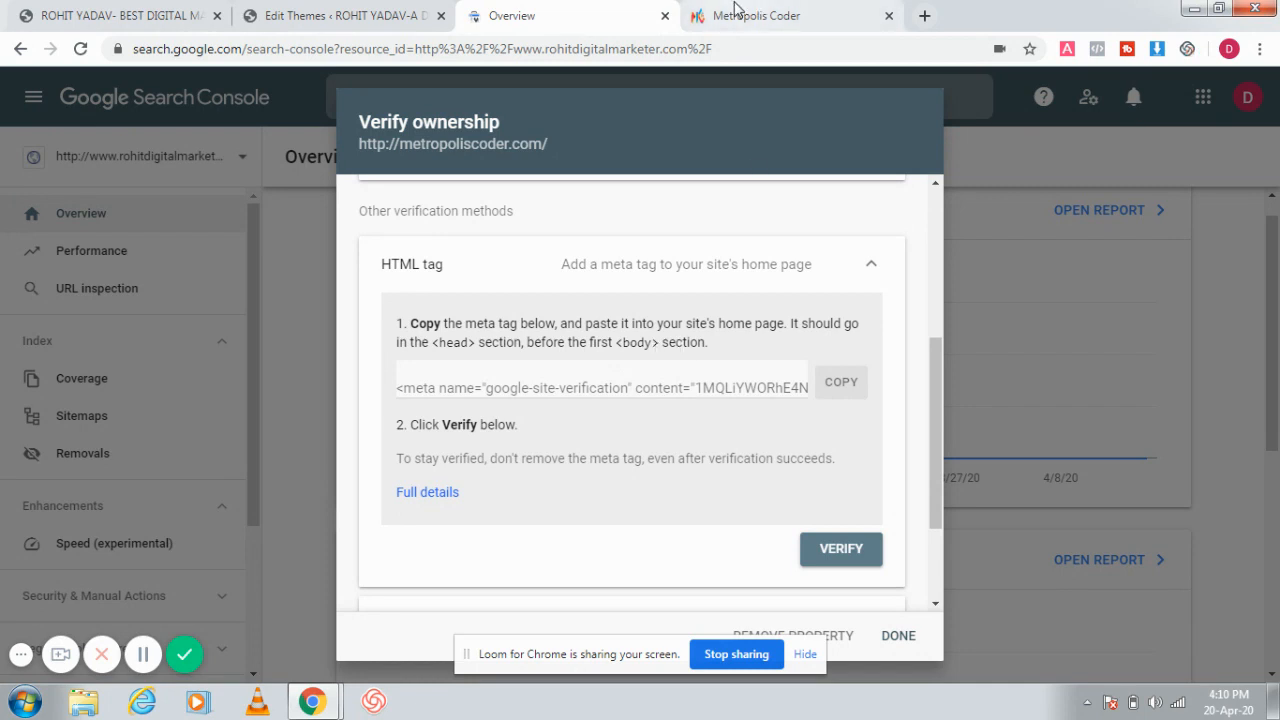
{"action": "left_click", "coordinate": [320, 16]}
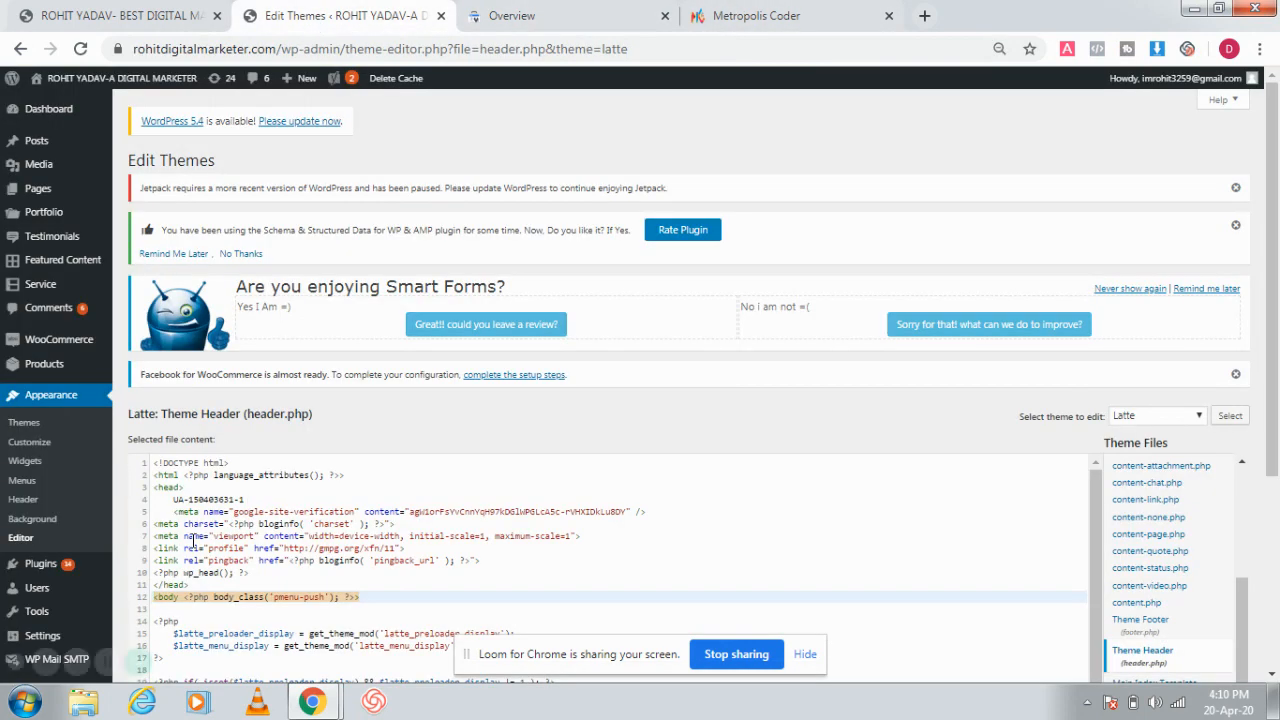
{"action": "left_click", "coordinate": [192, 585]}
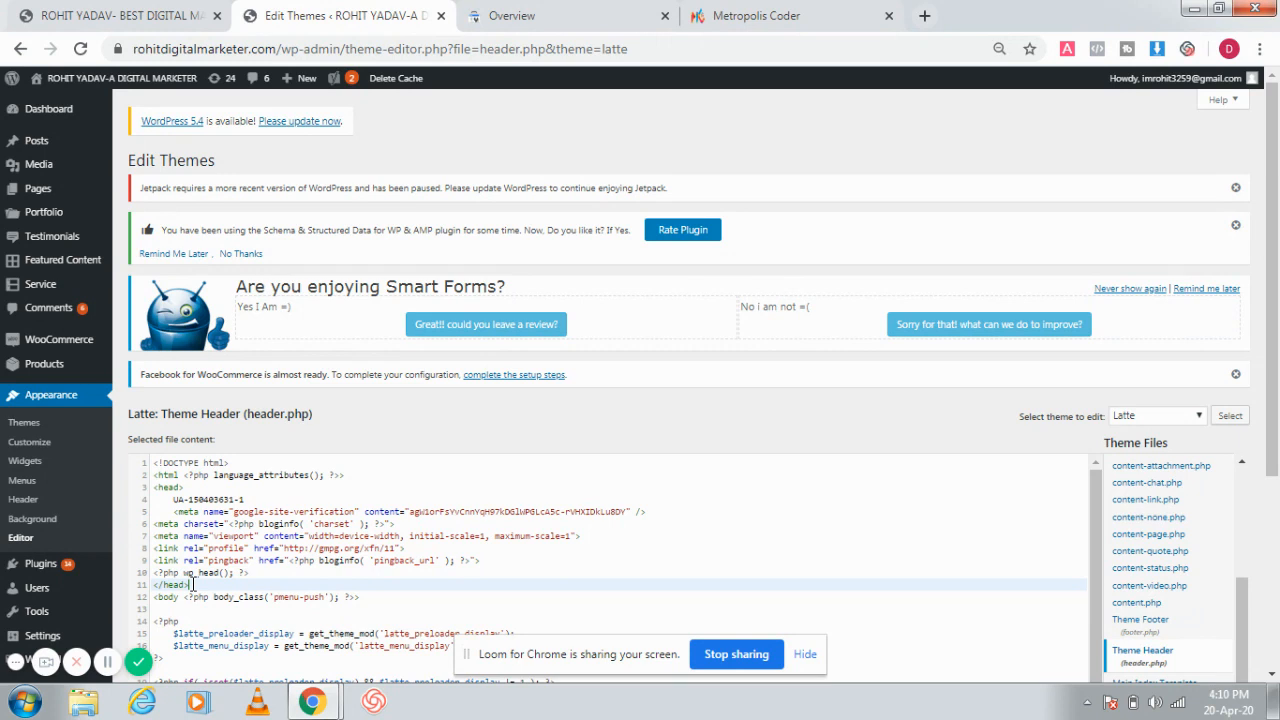
{"action": "key", "text": "Return"}
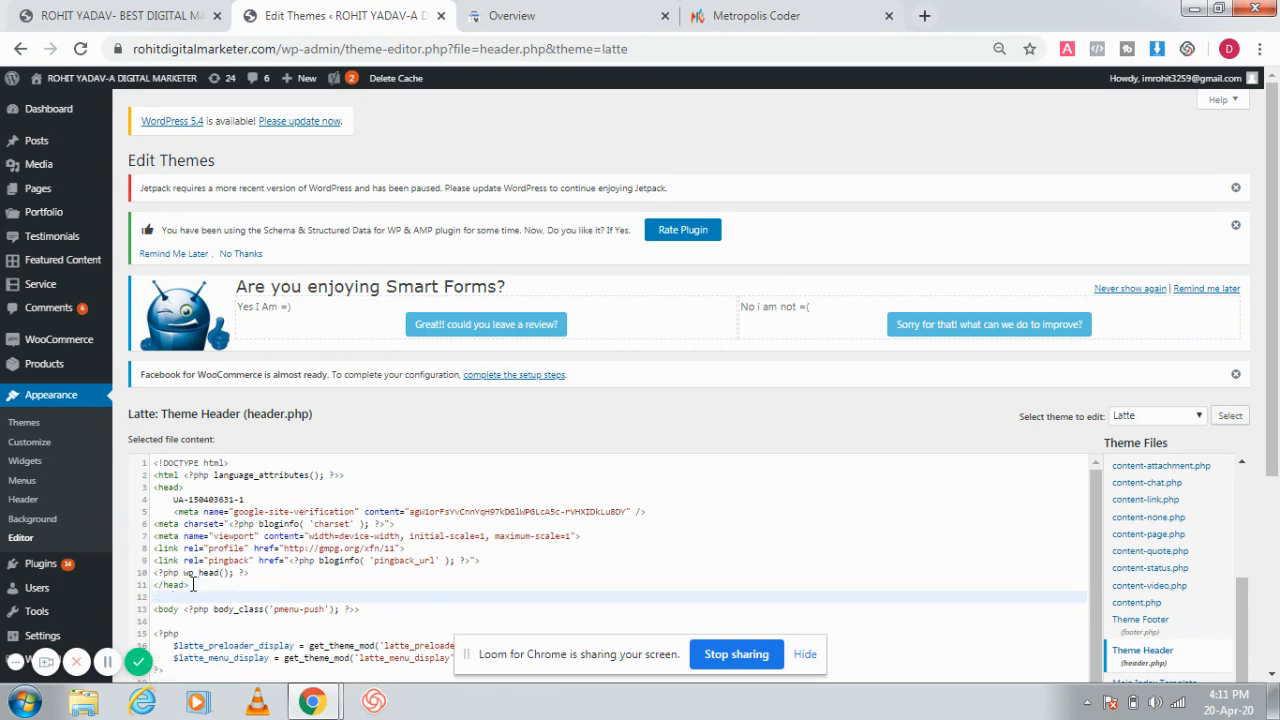
{"action": "left_click", "coordinate": [203, 581]}
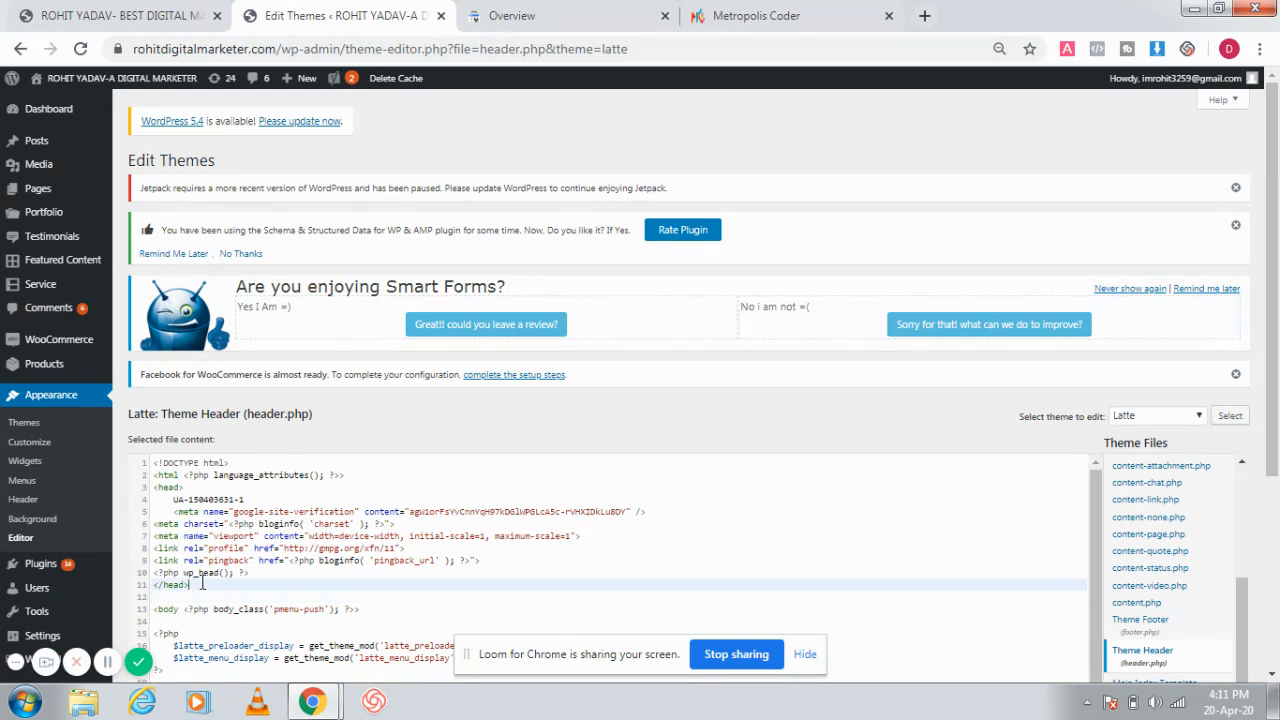
{"action": "left_click", "coordinate": [180, 598]}
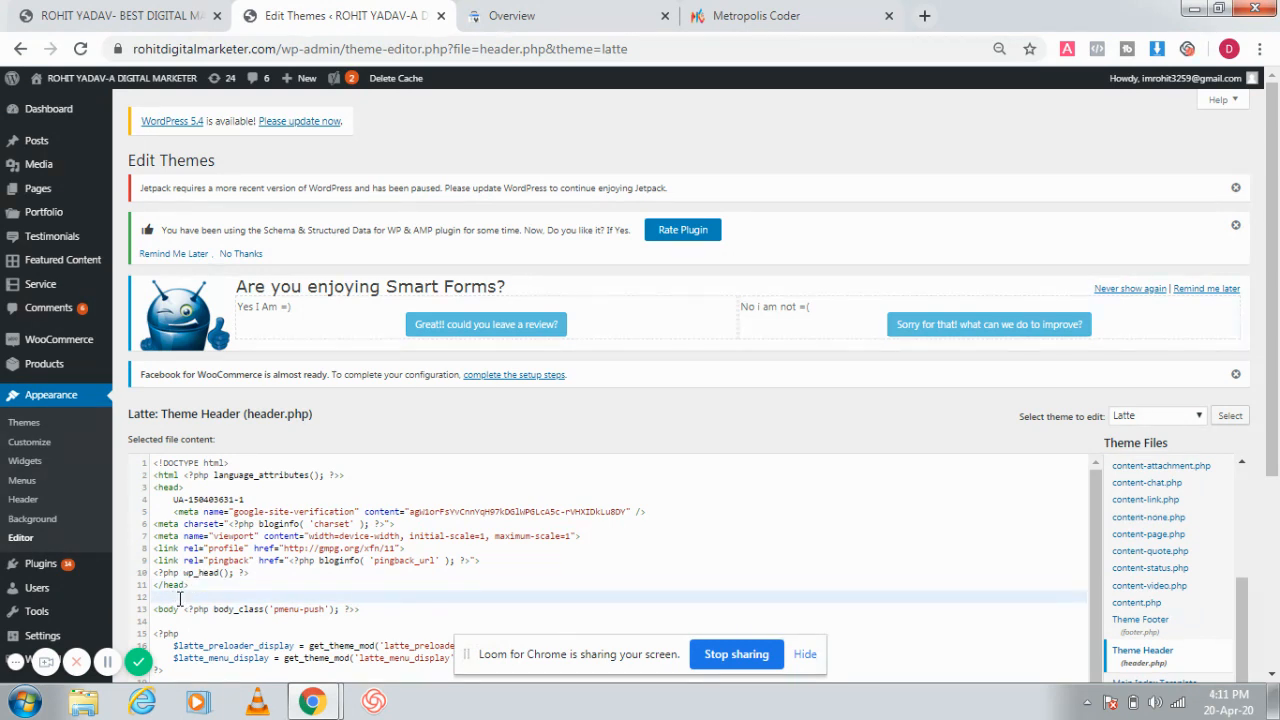
{"action": "key", "text": "BackSpace"}
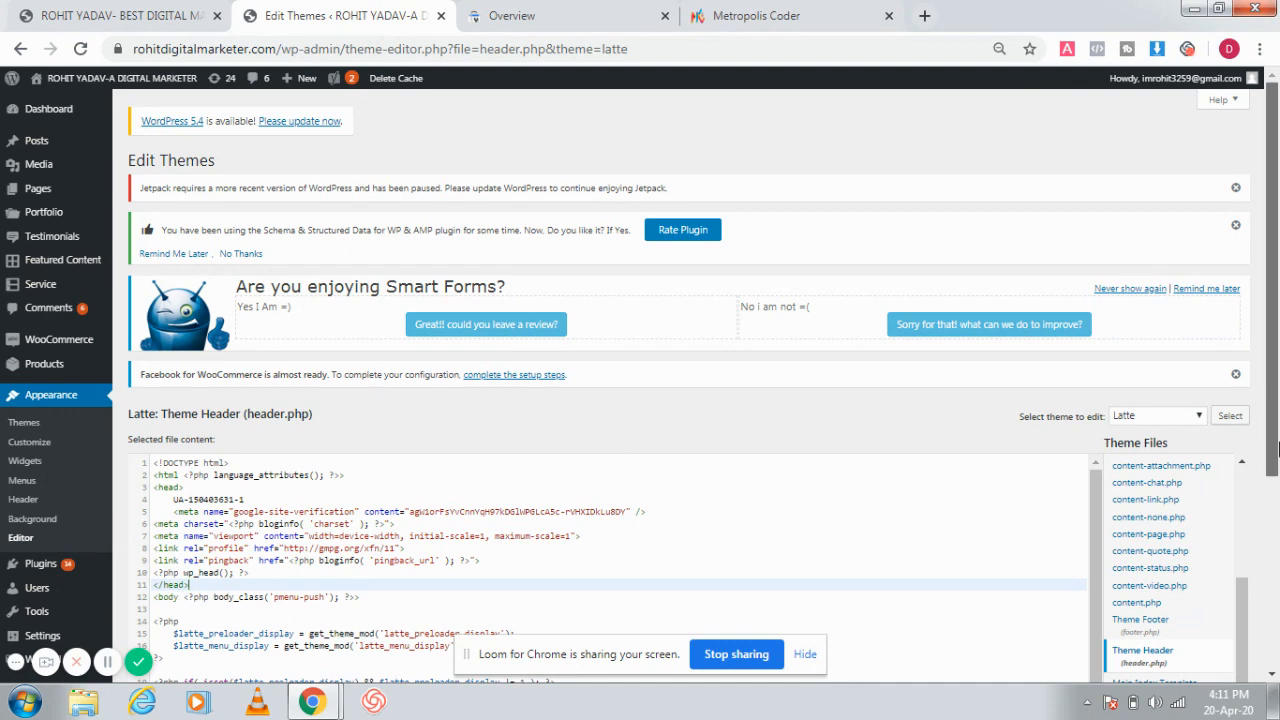
Switch back to Search Console and close the ownership verification dialog for metropoliscoder.com without verifying.
{"action": "left_click_drag", "start_coordinate": [1270, 472], "coordinate": [1273, 650]}
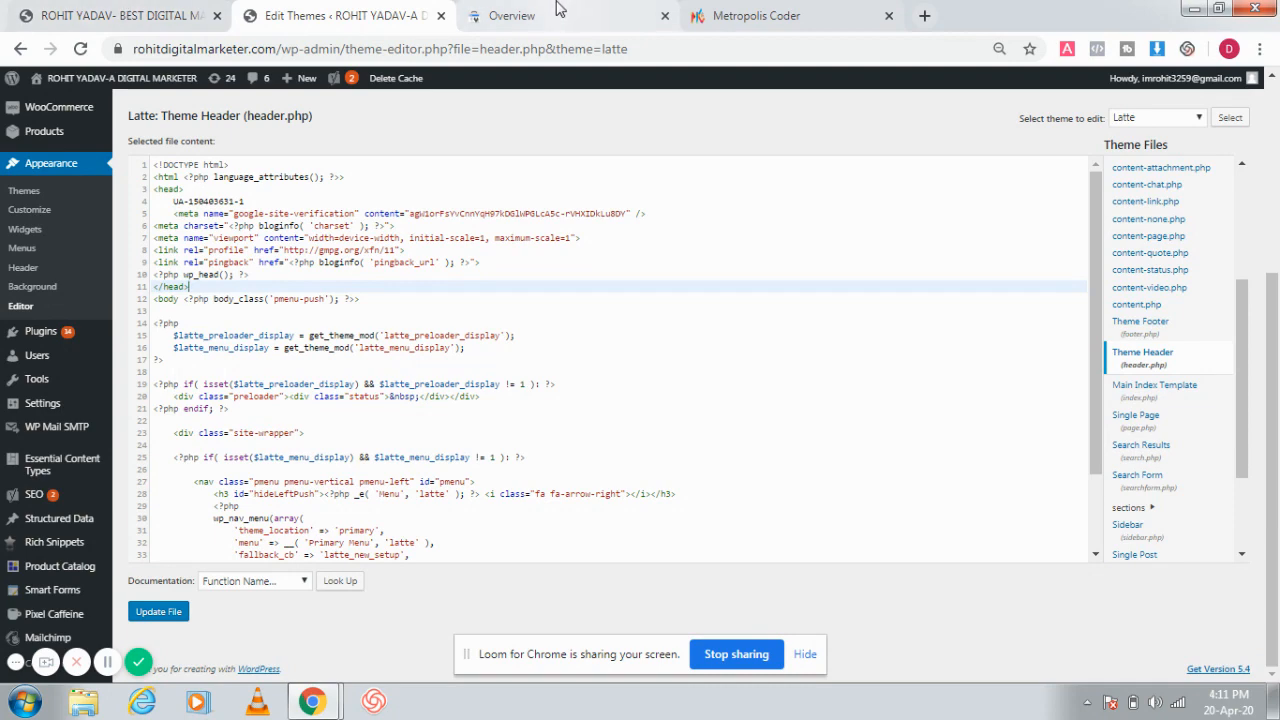
{"action": "left_click", "coordinate": [515, 20]}
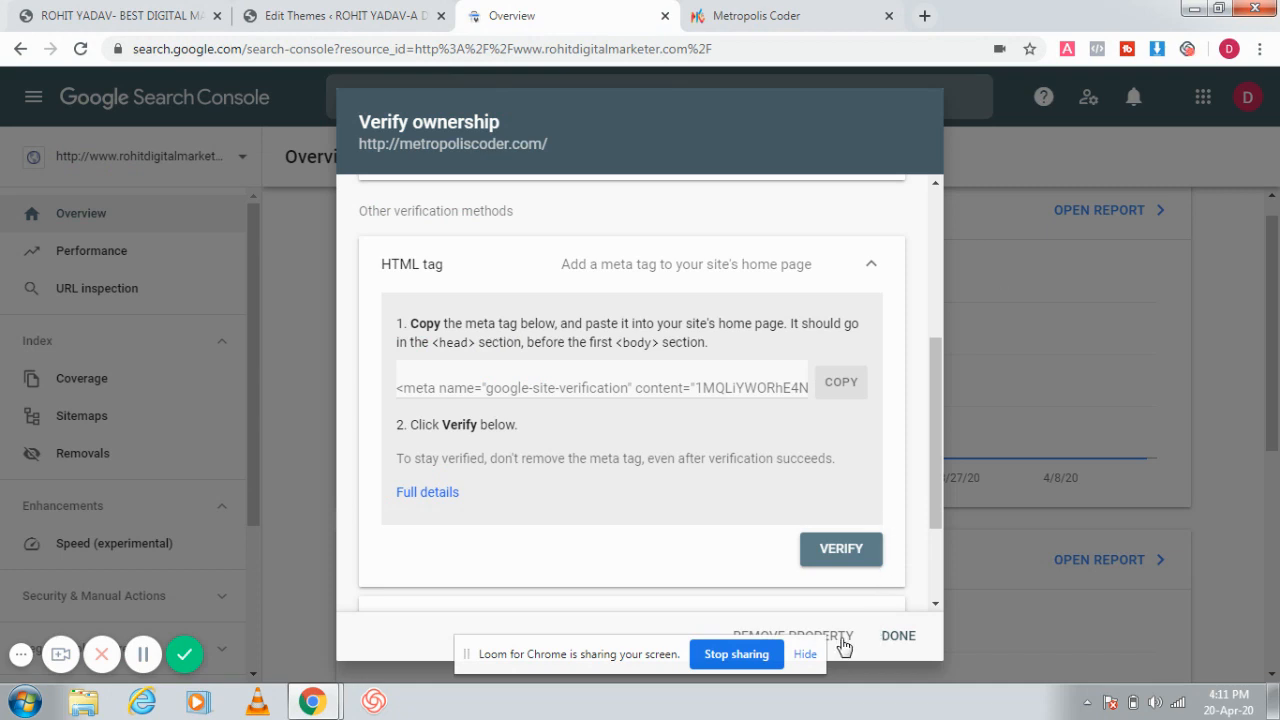
{"action": "left_click", "coordinate": [894, 640]}
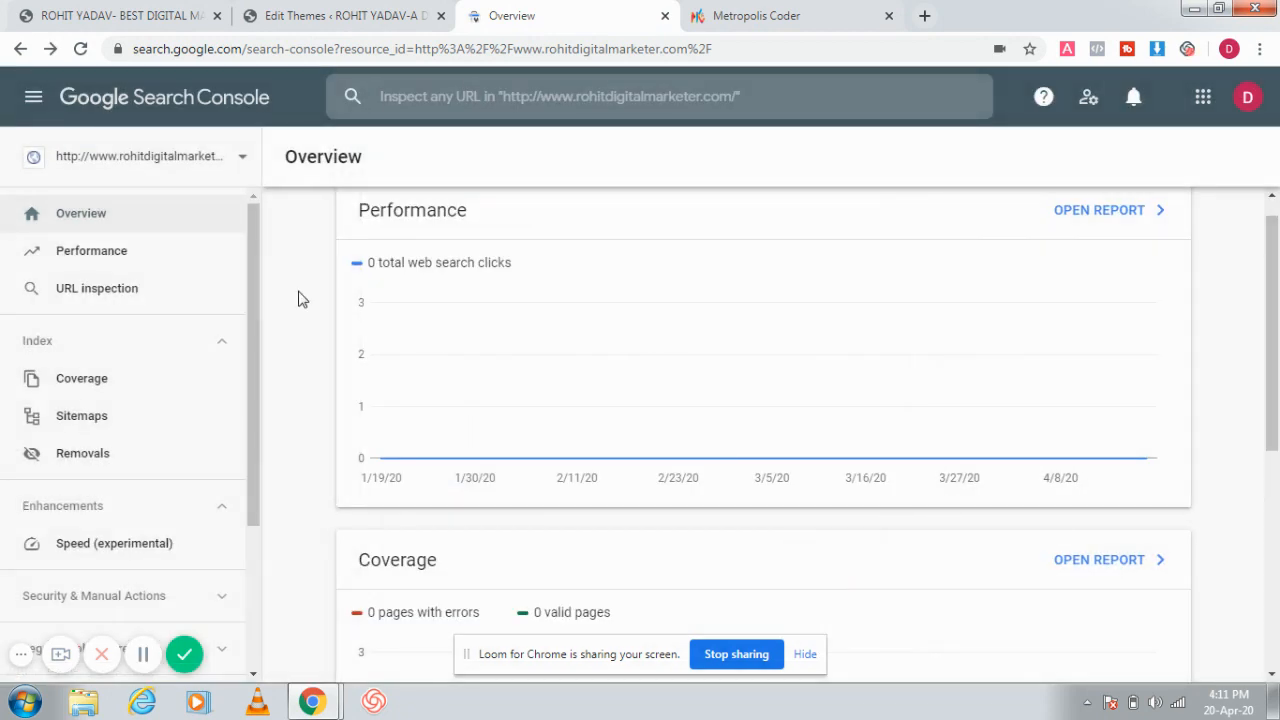
View the list of verified and unverified properties in Search Console and close it without switching property.
{"action": "left_click", "coordinate": [243, 161]}
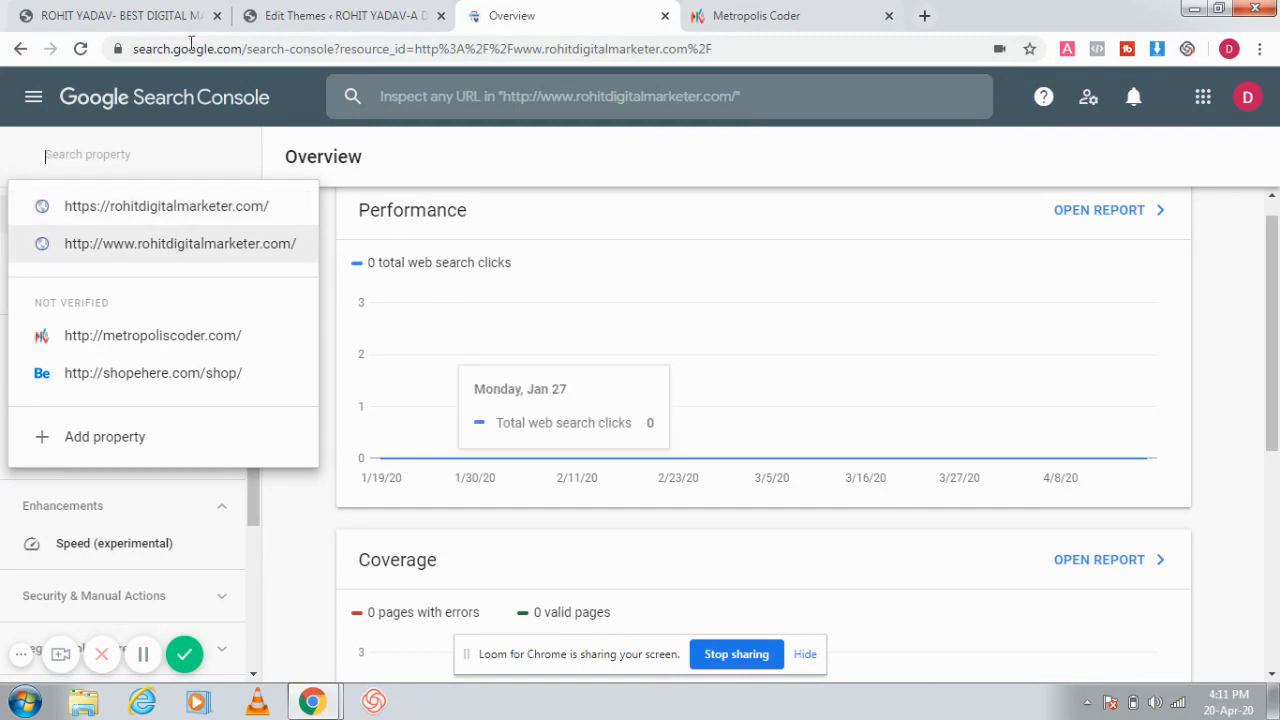
{"action": "left_click", "coordinate": [96, 12]}
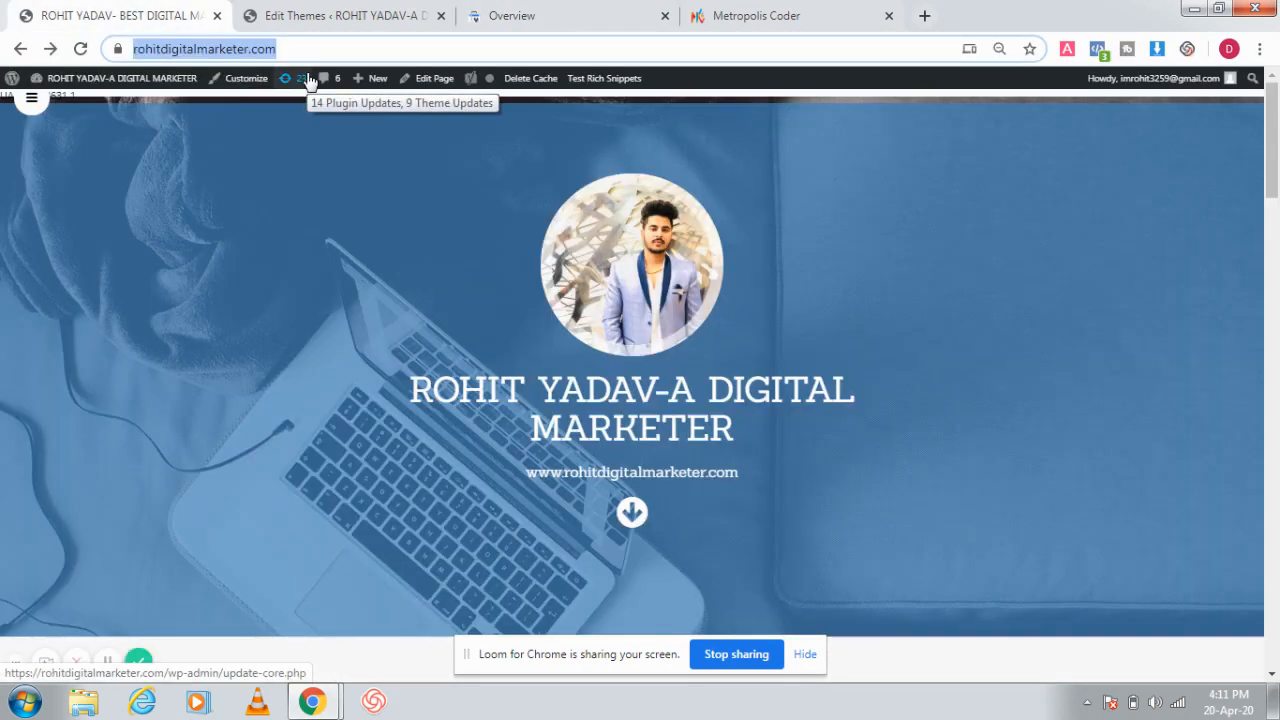
{"action": "left_click", "coordinate": [343, 17]}
{"action": "left_click", "coordinate": [524, 16]}
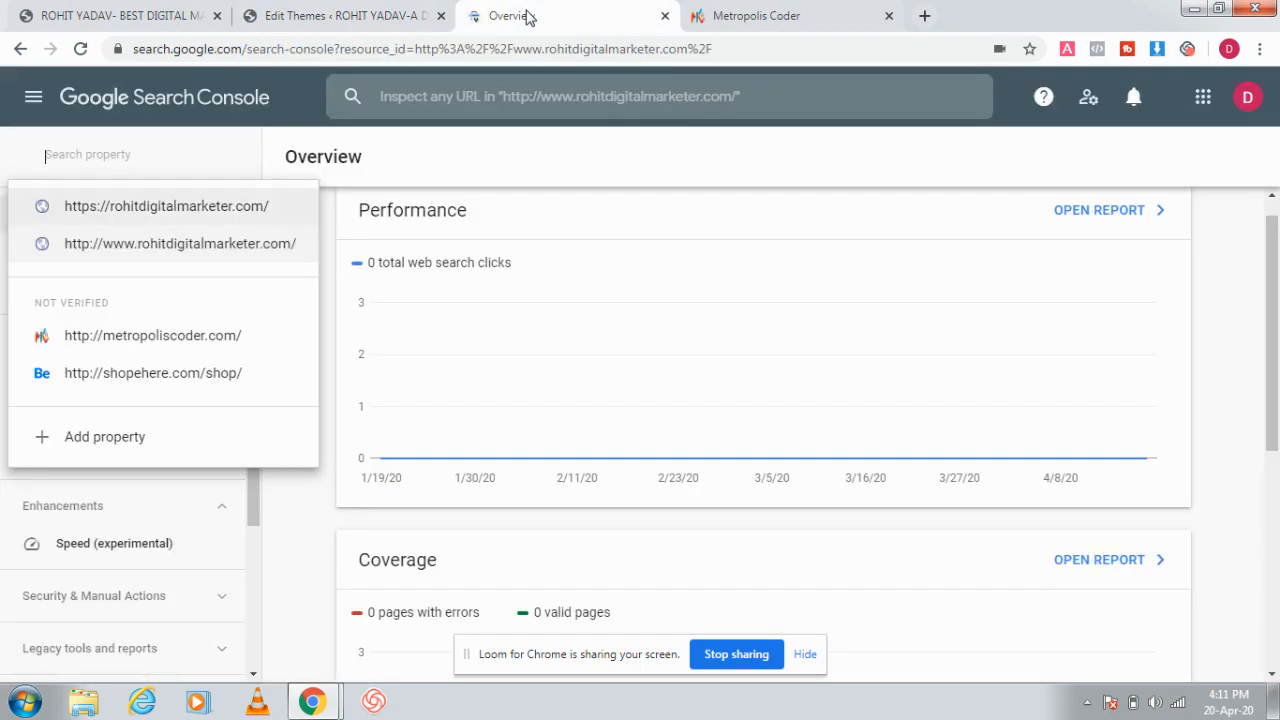
{"action": "left_click", "coordinate": [654, 440]}
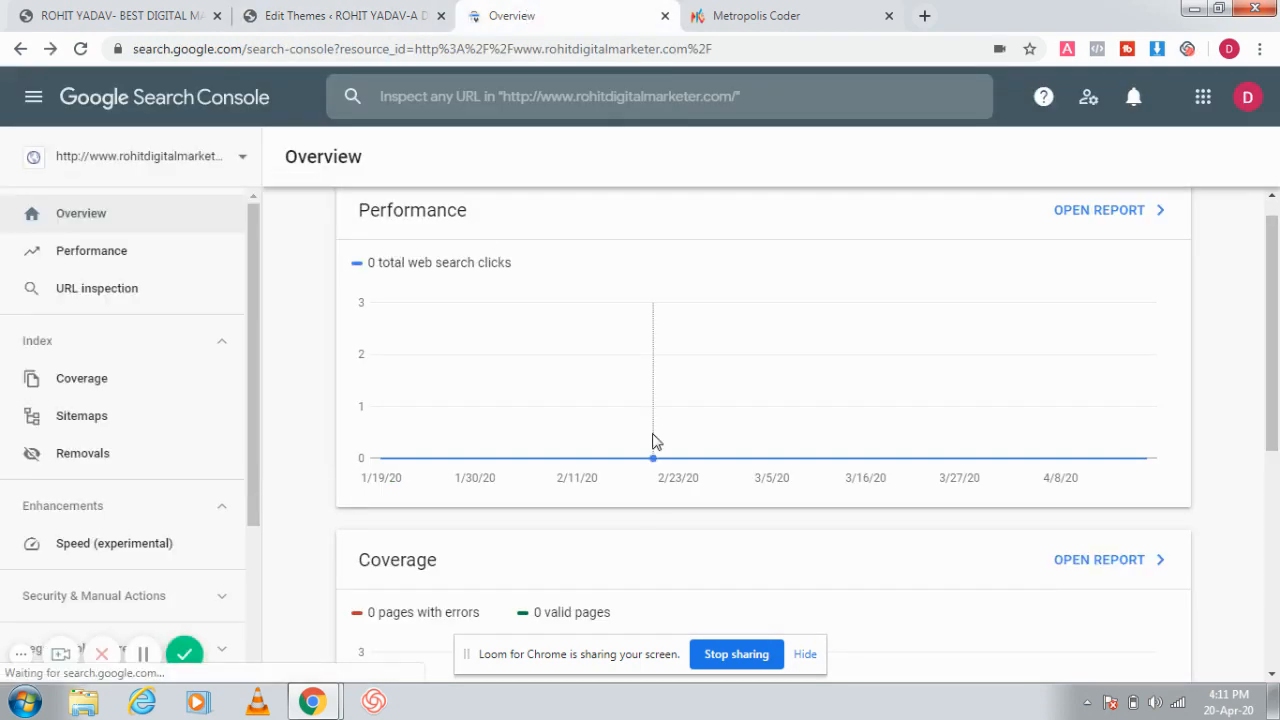
Examine the current property's Overview, Performance and Speed (experimental) reports in Search Console.
{"action": "left_click_drag", "start_coordinate": [1277, 330], "coordinate": [1274, 407]}
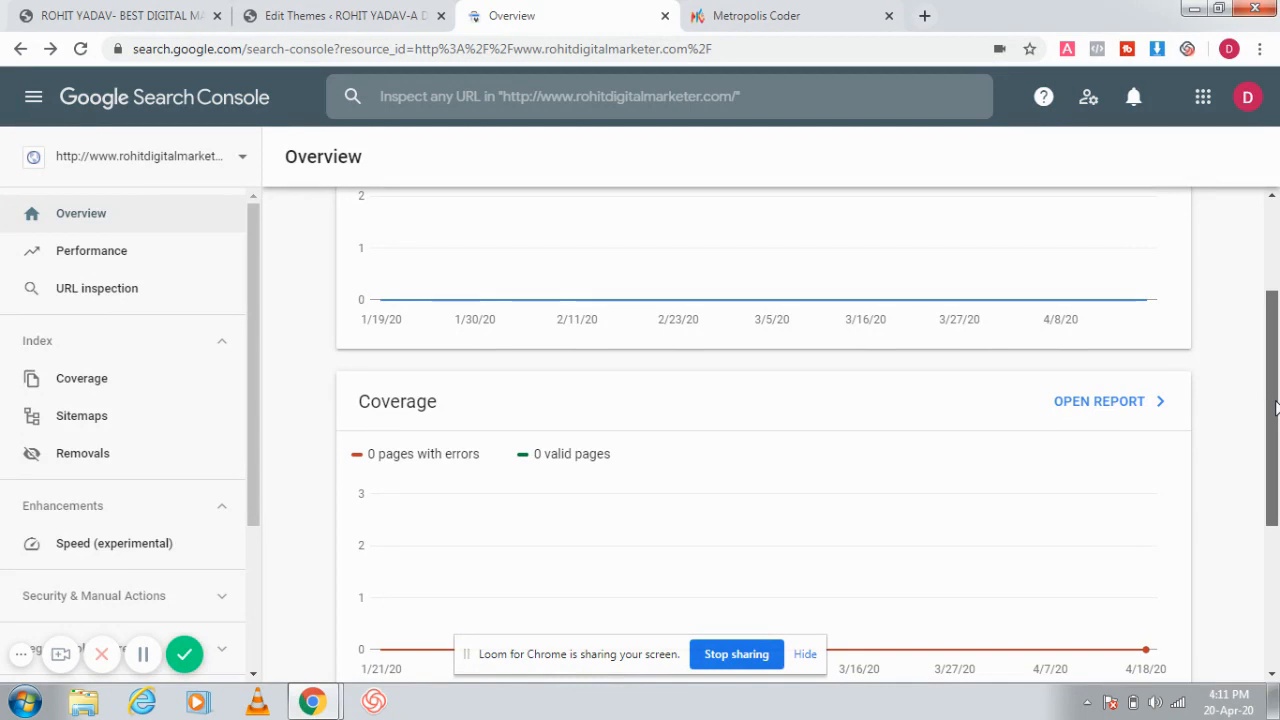
{"action": "left_click_drag", "start_coordinate": [1277, 408], "coordinate": [1277, 419]}
{"action": "left_click", "coordinate": [96, 259]}
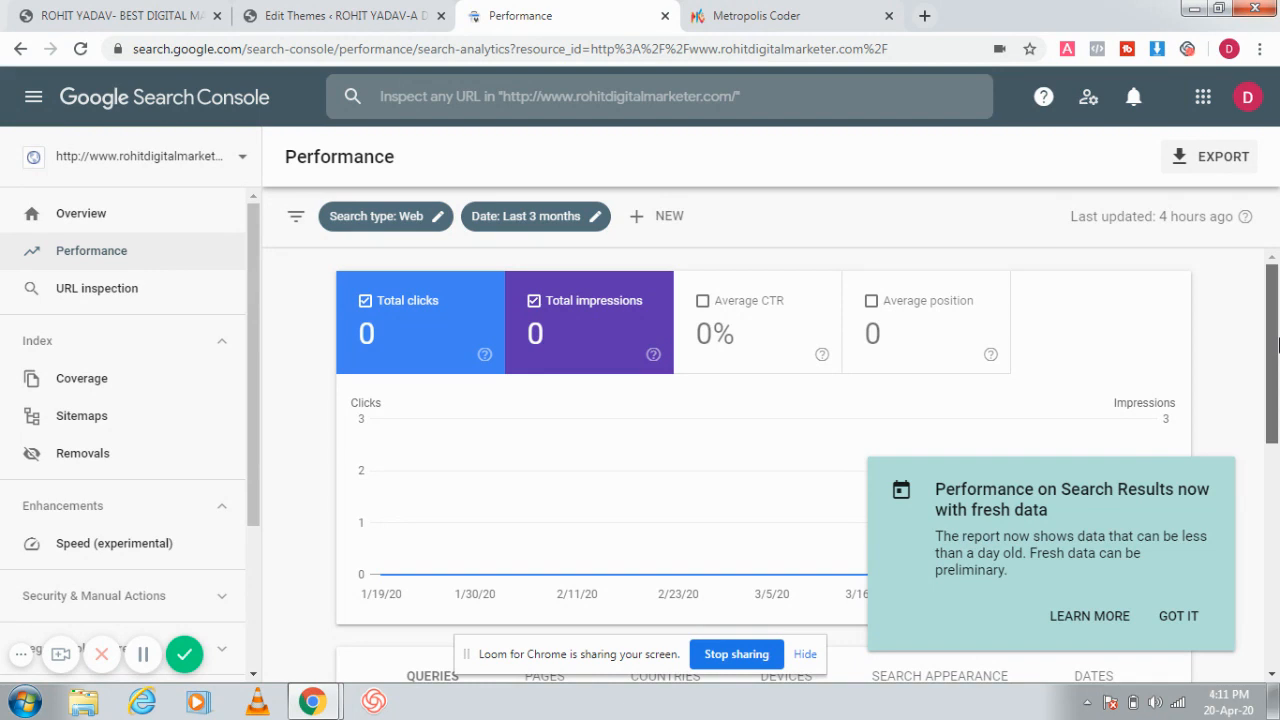
{"action": "scroll", "coordinate": [1275, 345], "scroll_direction": "down", "scroll_amount": 3}
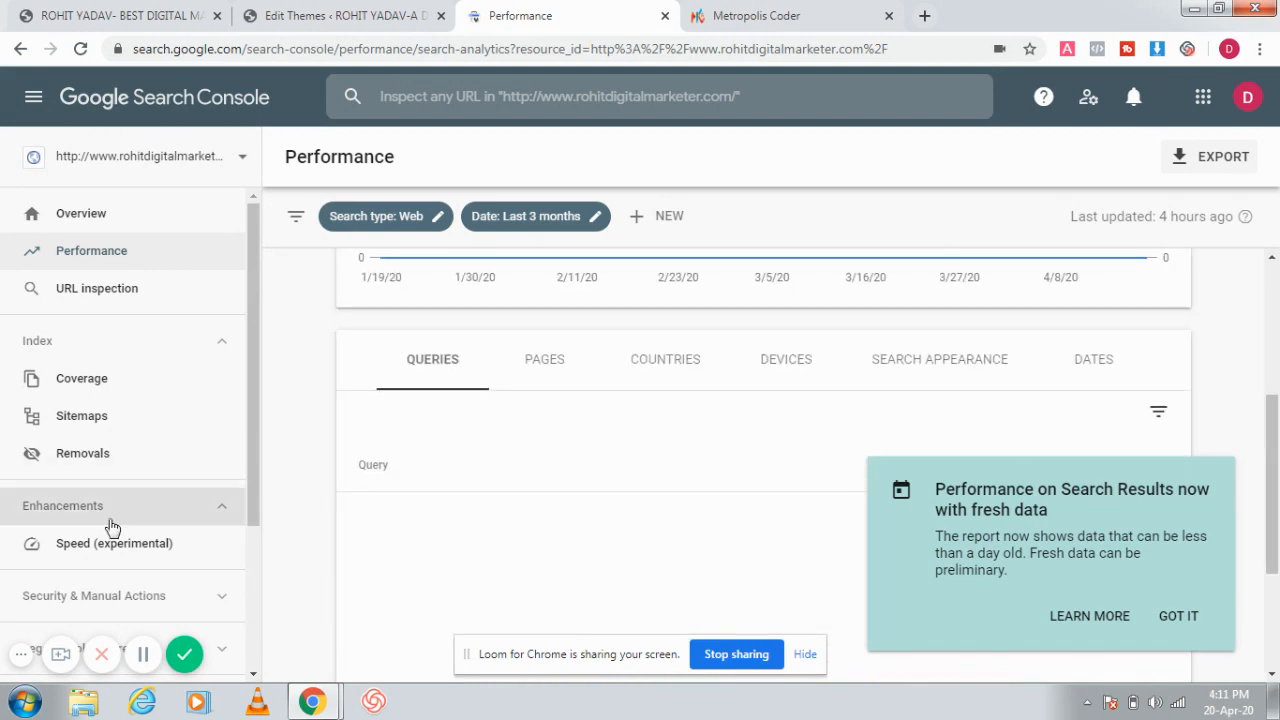
{"action": "left_click", "coordinate": [77, 545]}
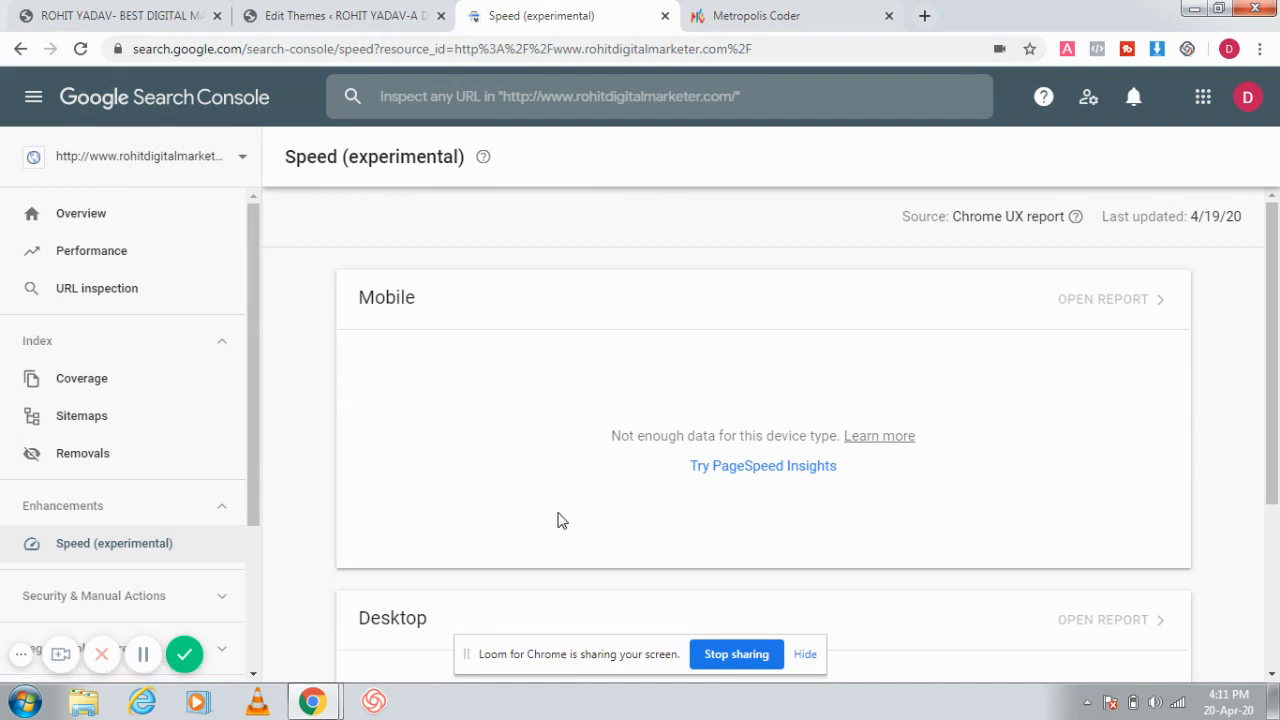
{"action": "left_click_drag", "start_coordinate": [1276, 412], "coordinate": [1268, 197]}
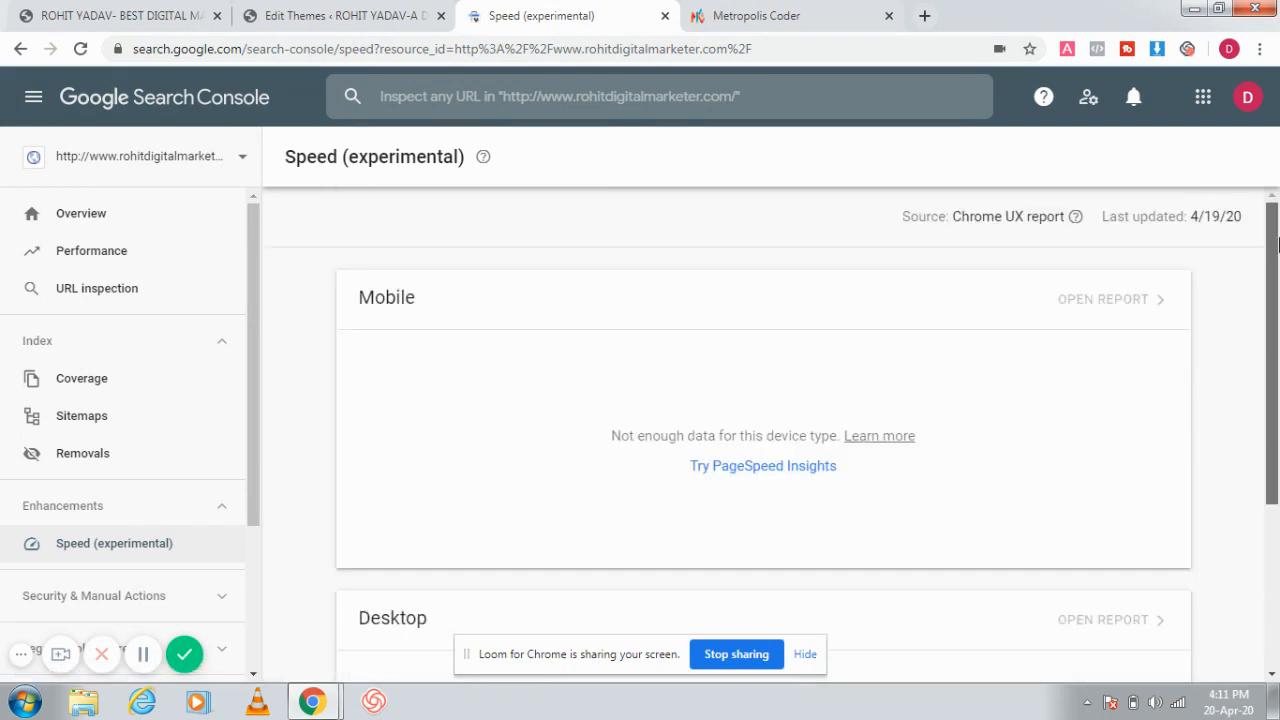